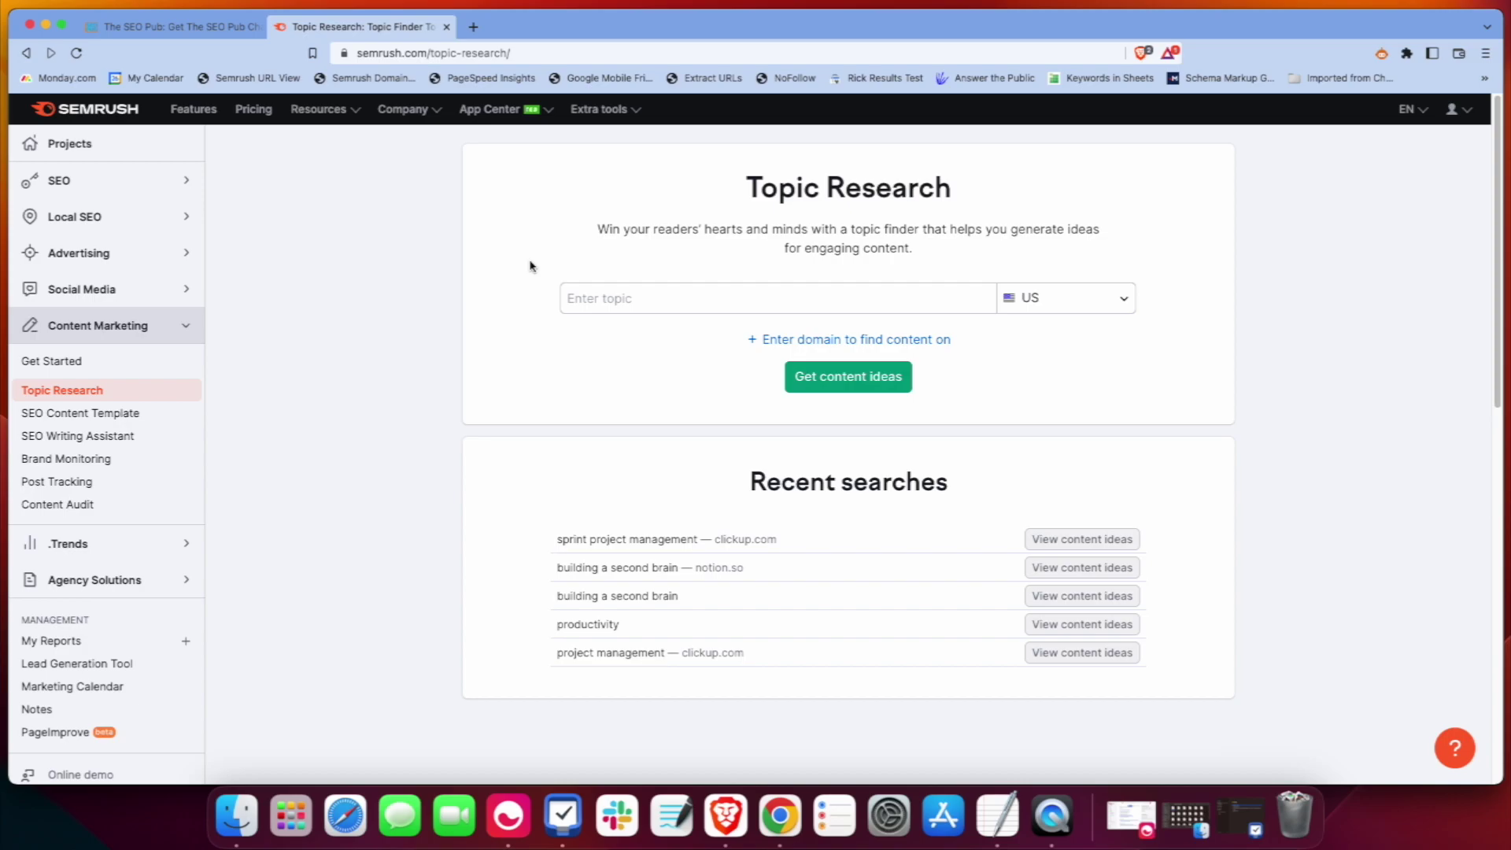
- Run Topic Research on 'sprint project management' for the United States
left_click(657, 300)
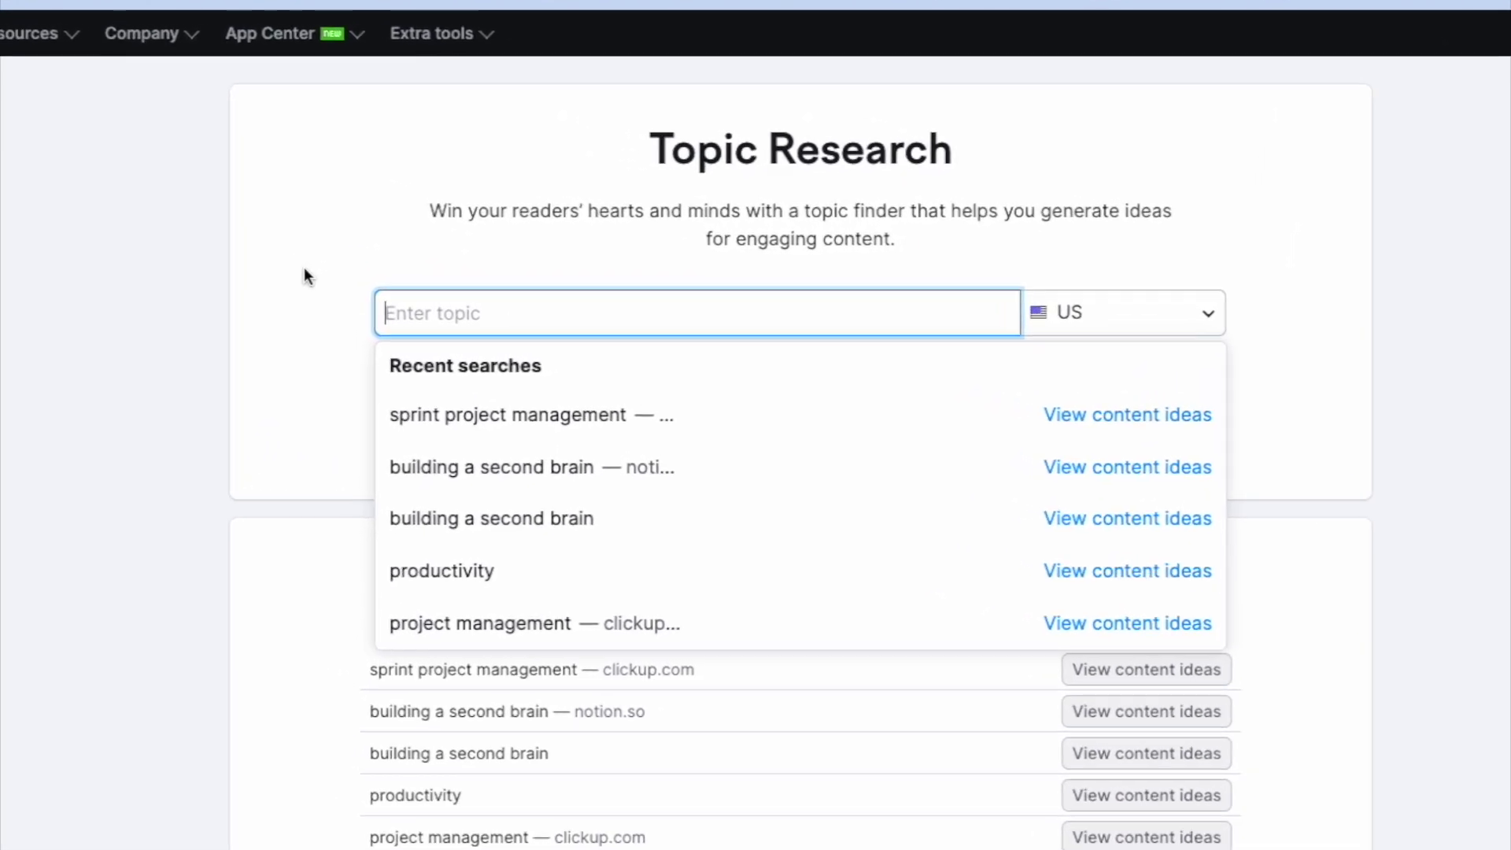
type("sp")
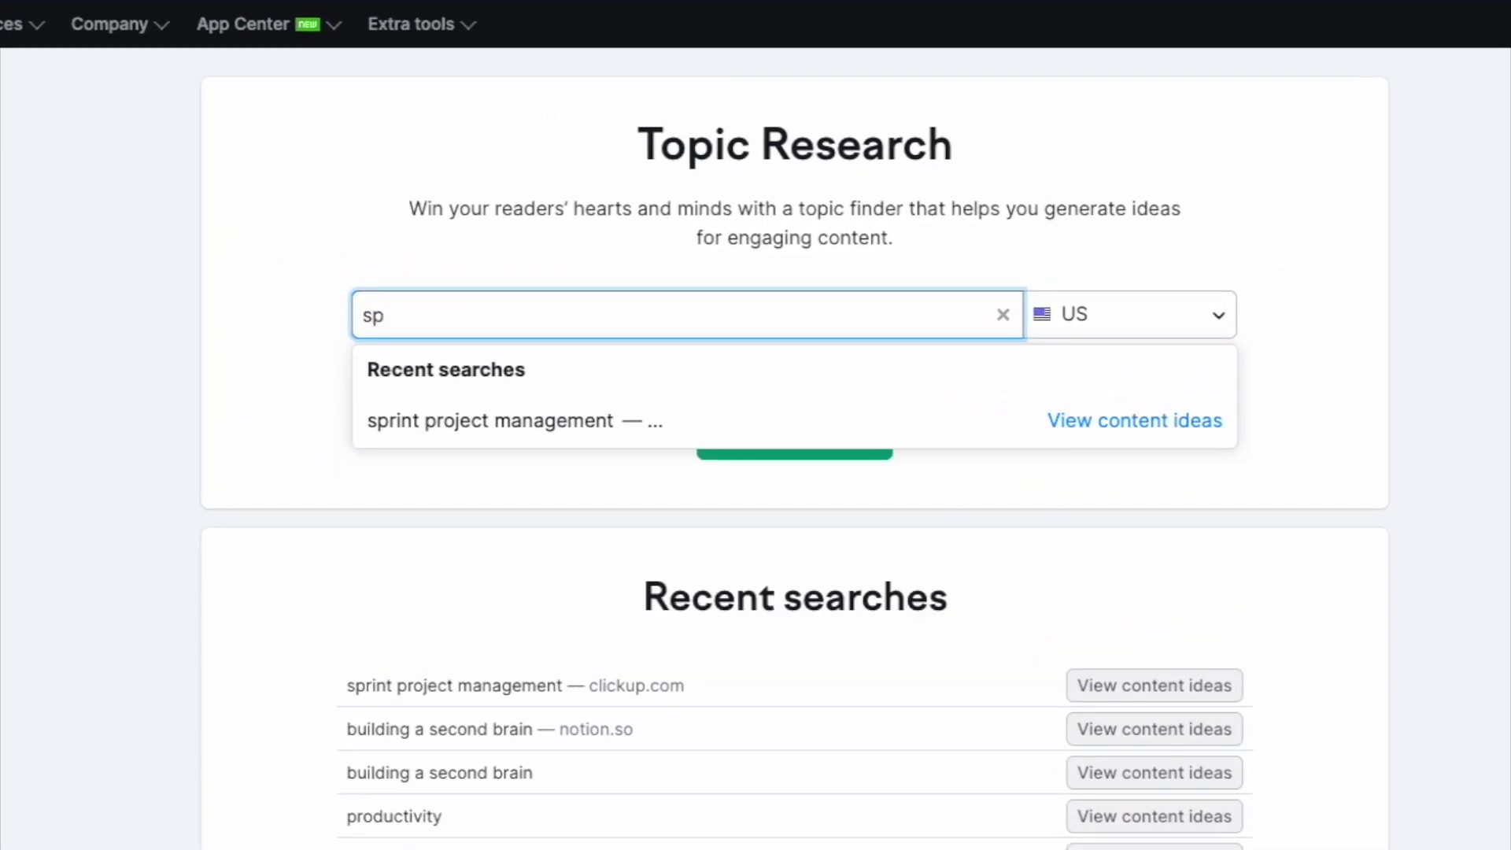
type("rint project management")
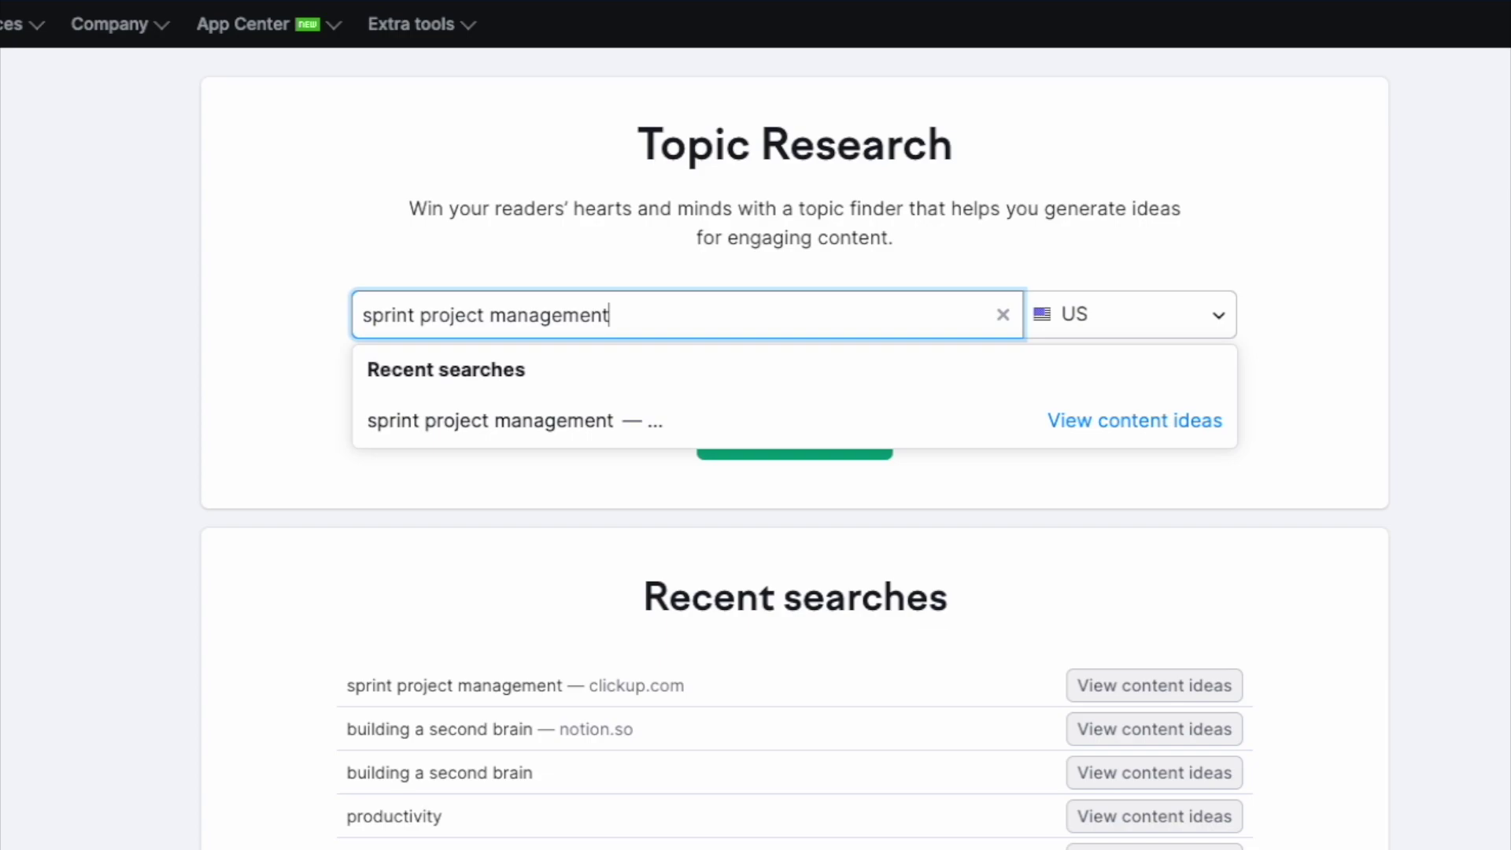
key("Return")
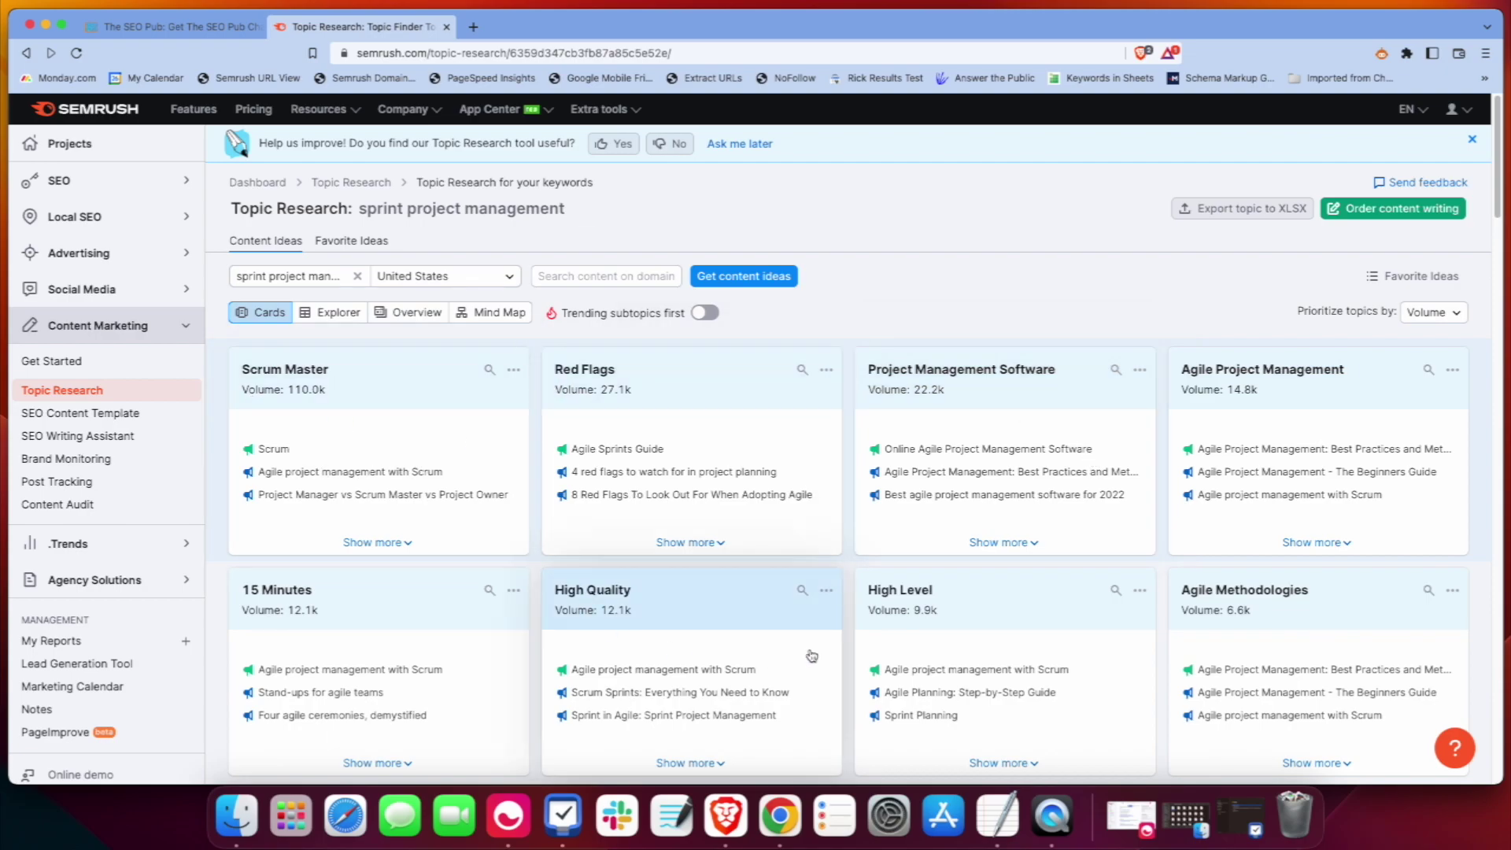
left_click(1424, 312)
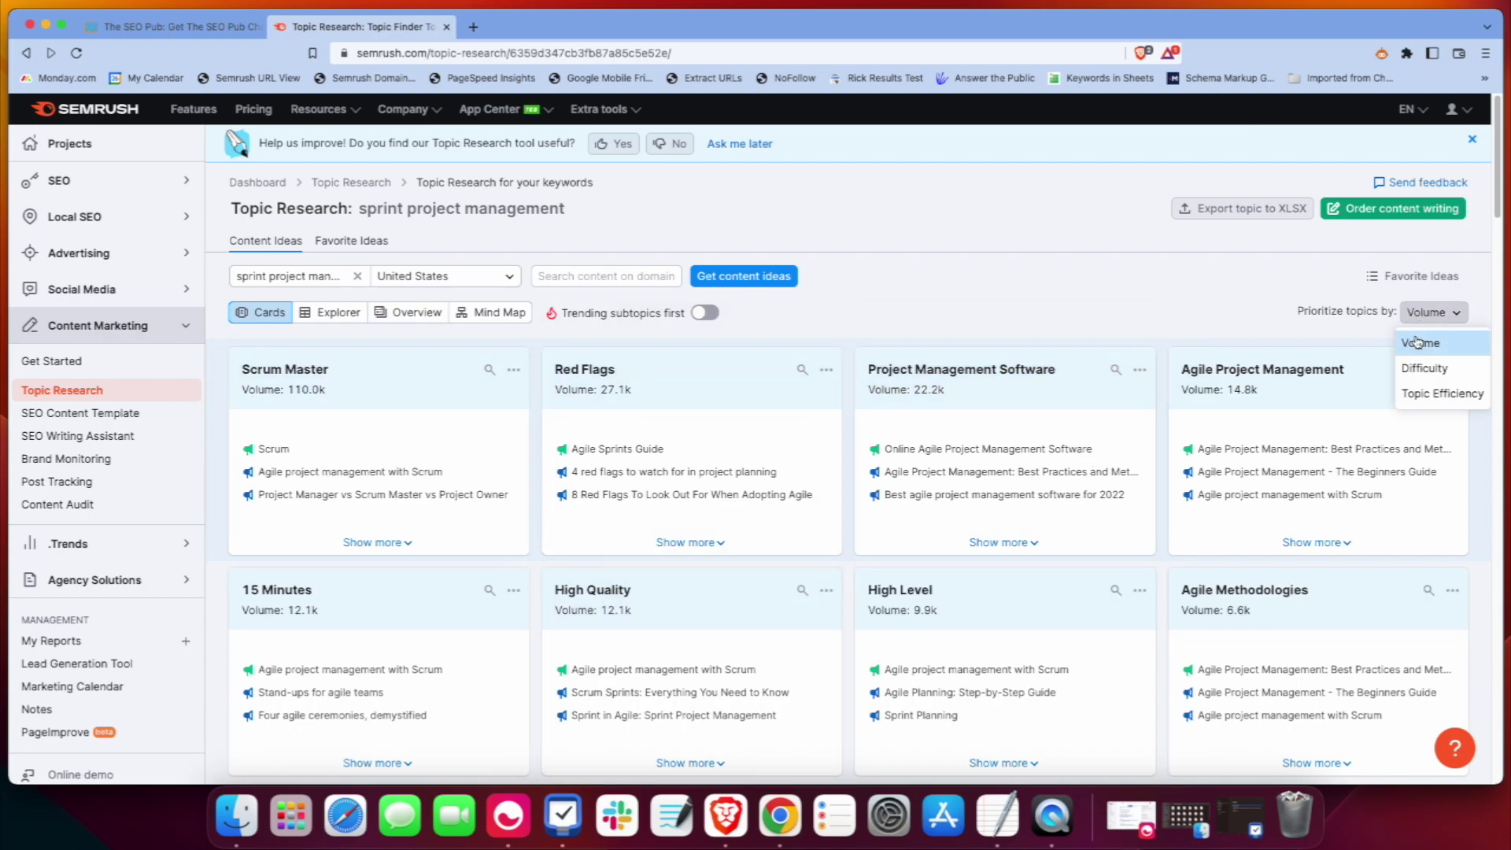
left_click(1436, 395)
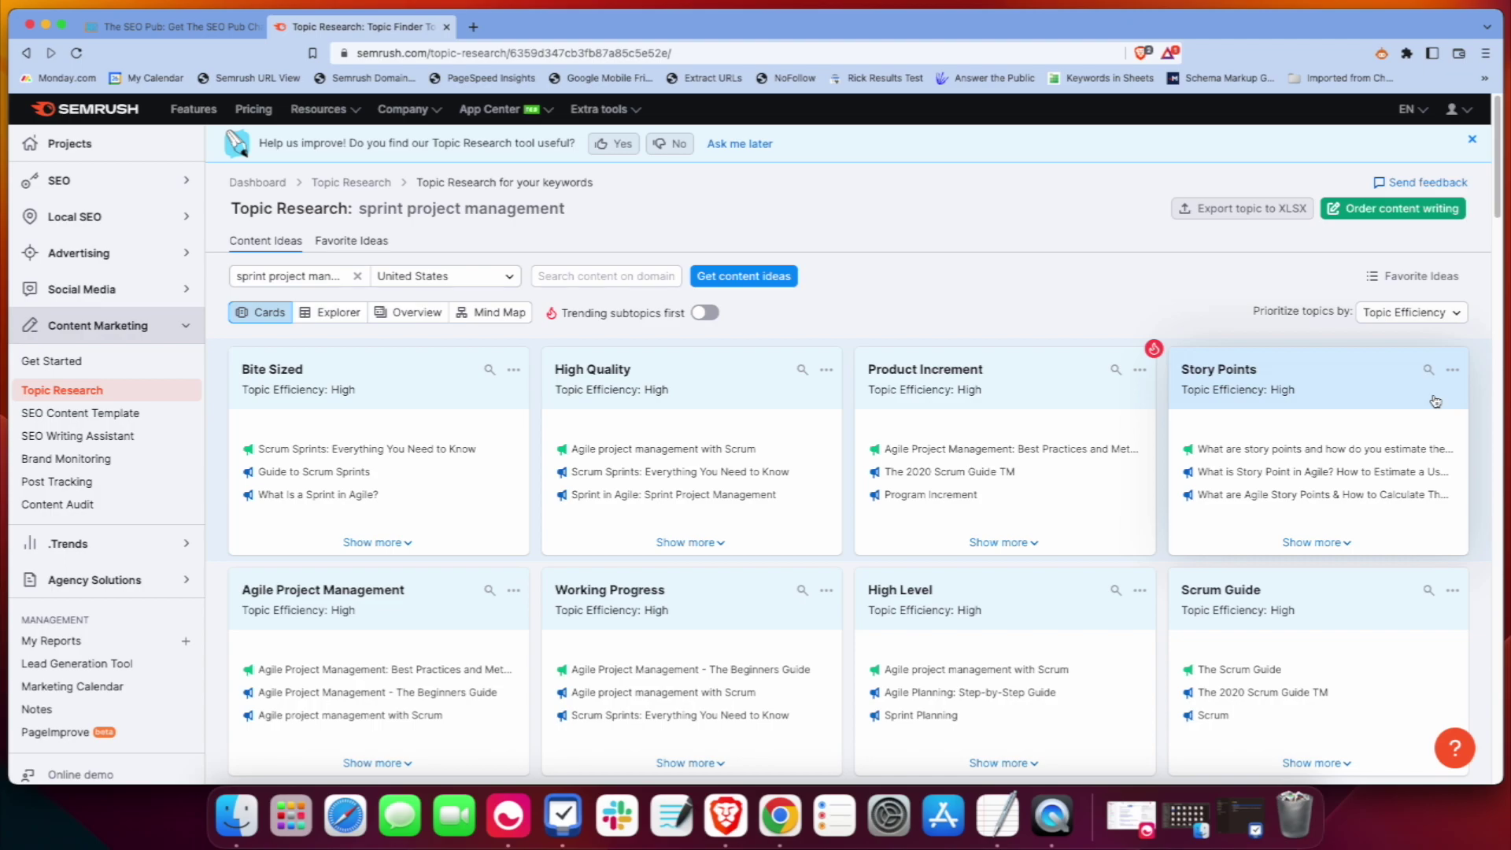
left_click(1413, 313)
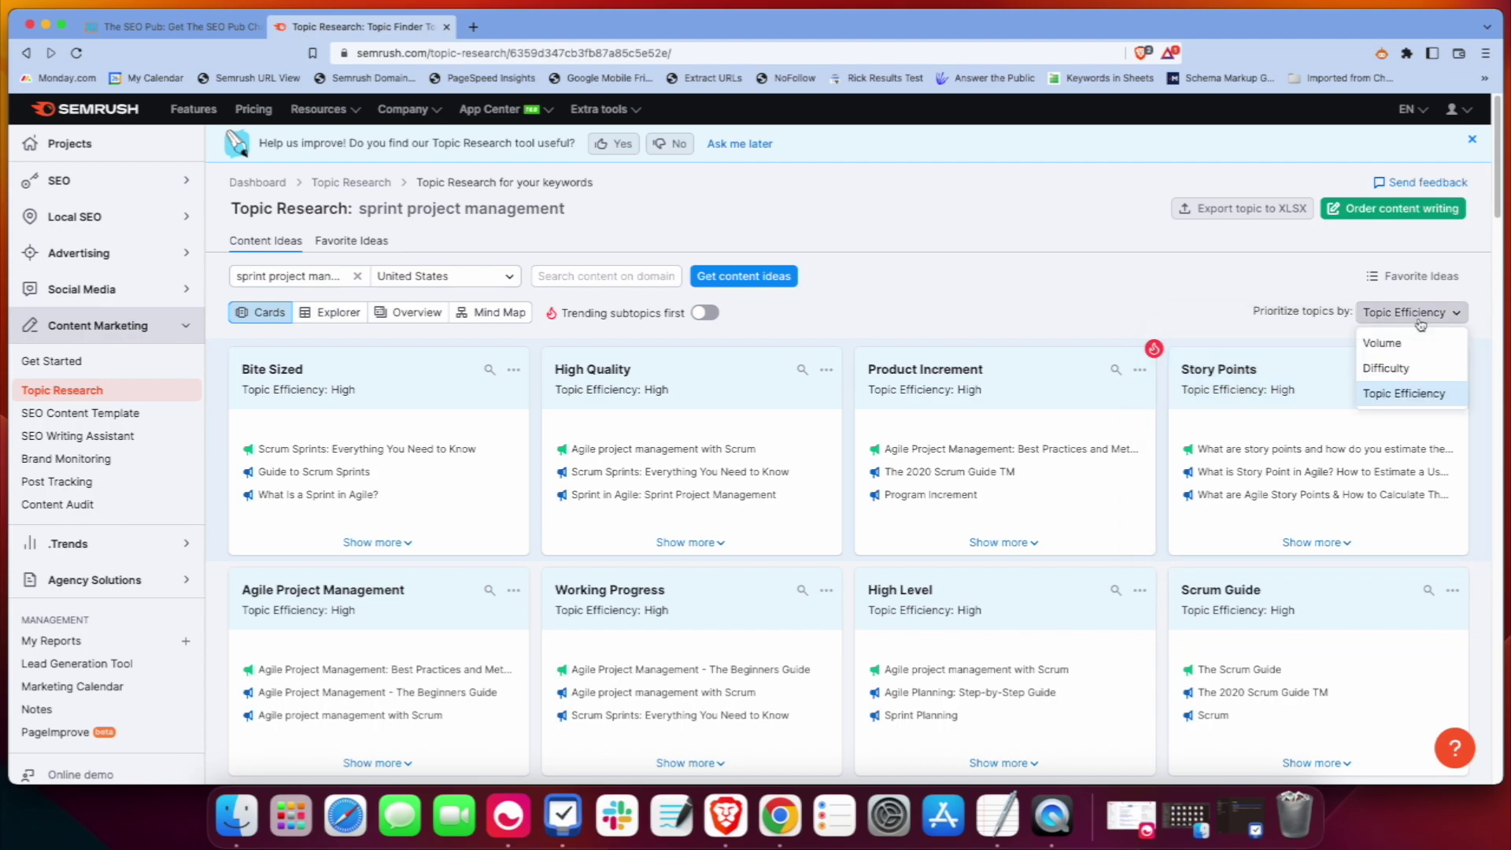
left_click(1389, 341)
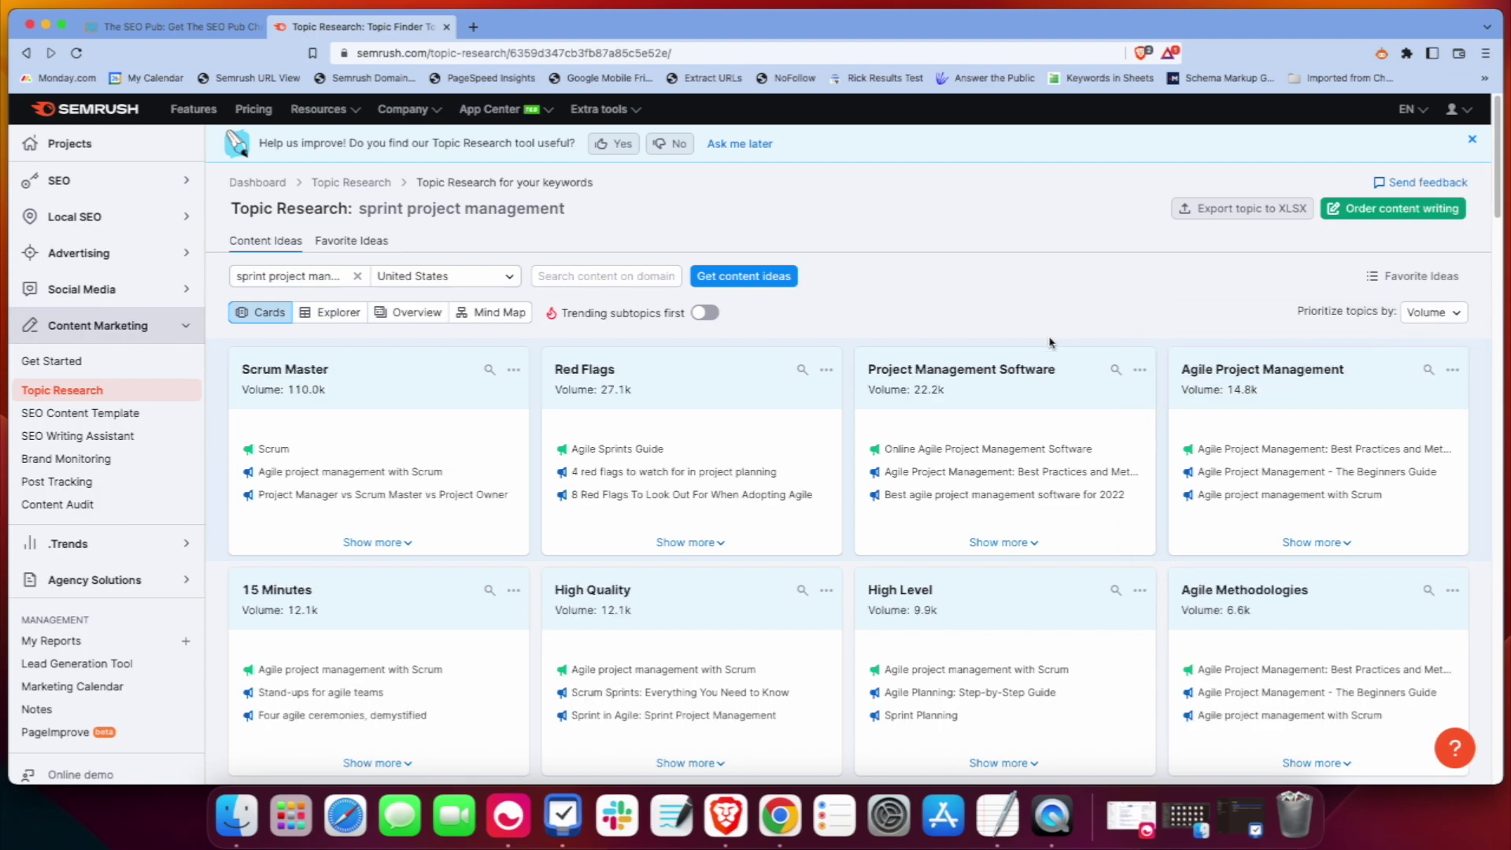
- Expand the Project Management Software card to review its 10 headlines and 33 questions
scroll(1045, 375, "down", 1)
scroll(1045, 375, "down", 2)
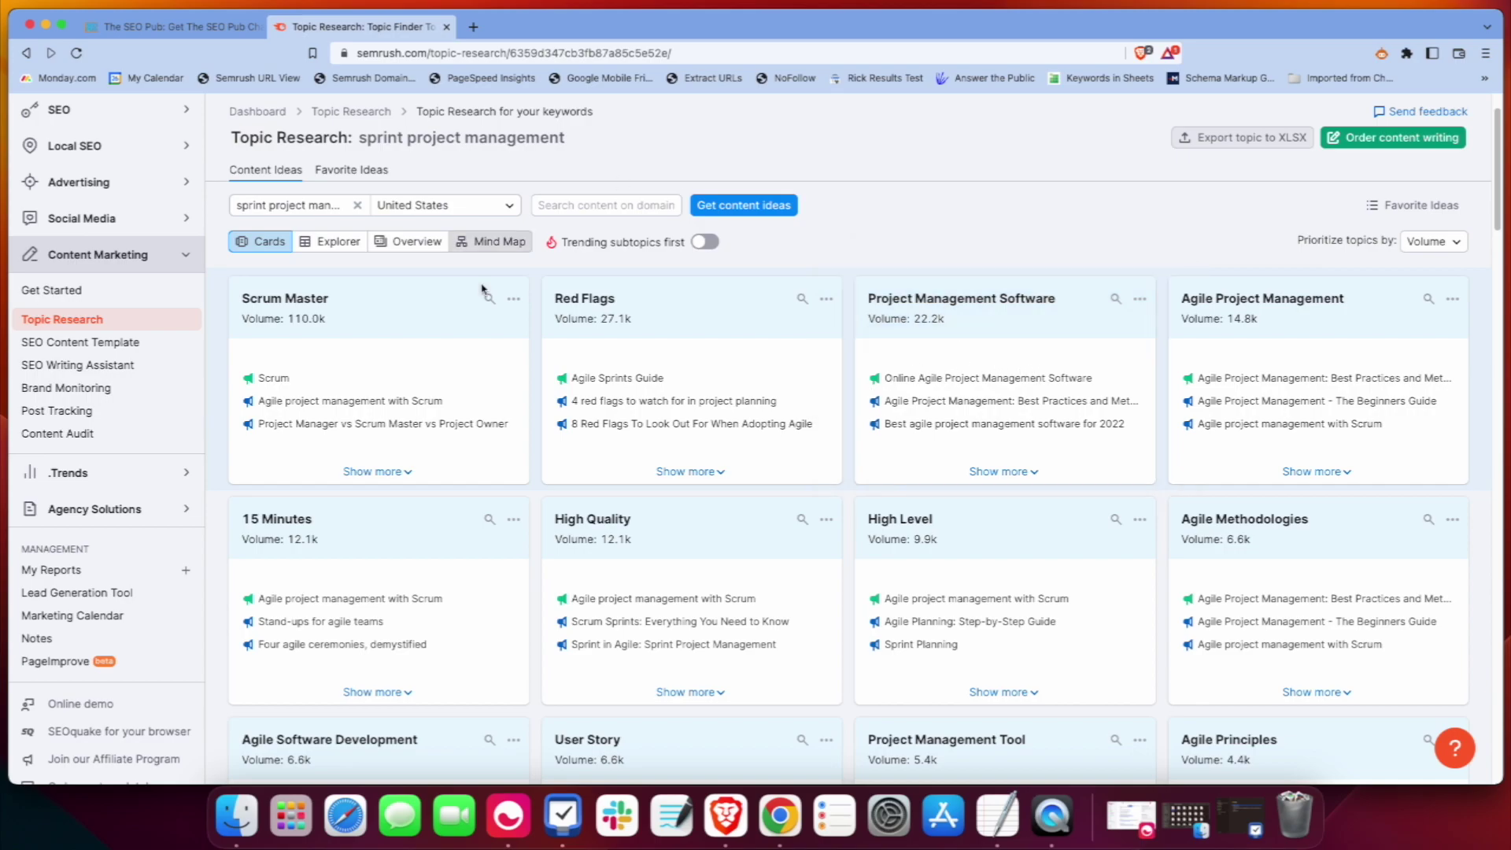
left_click(998, 338)
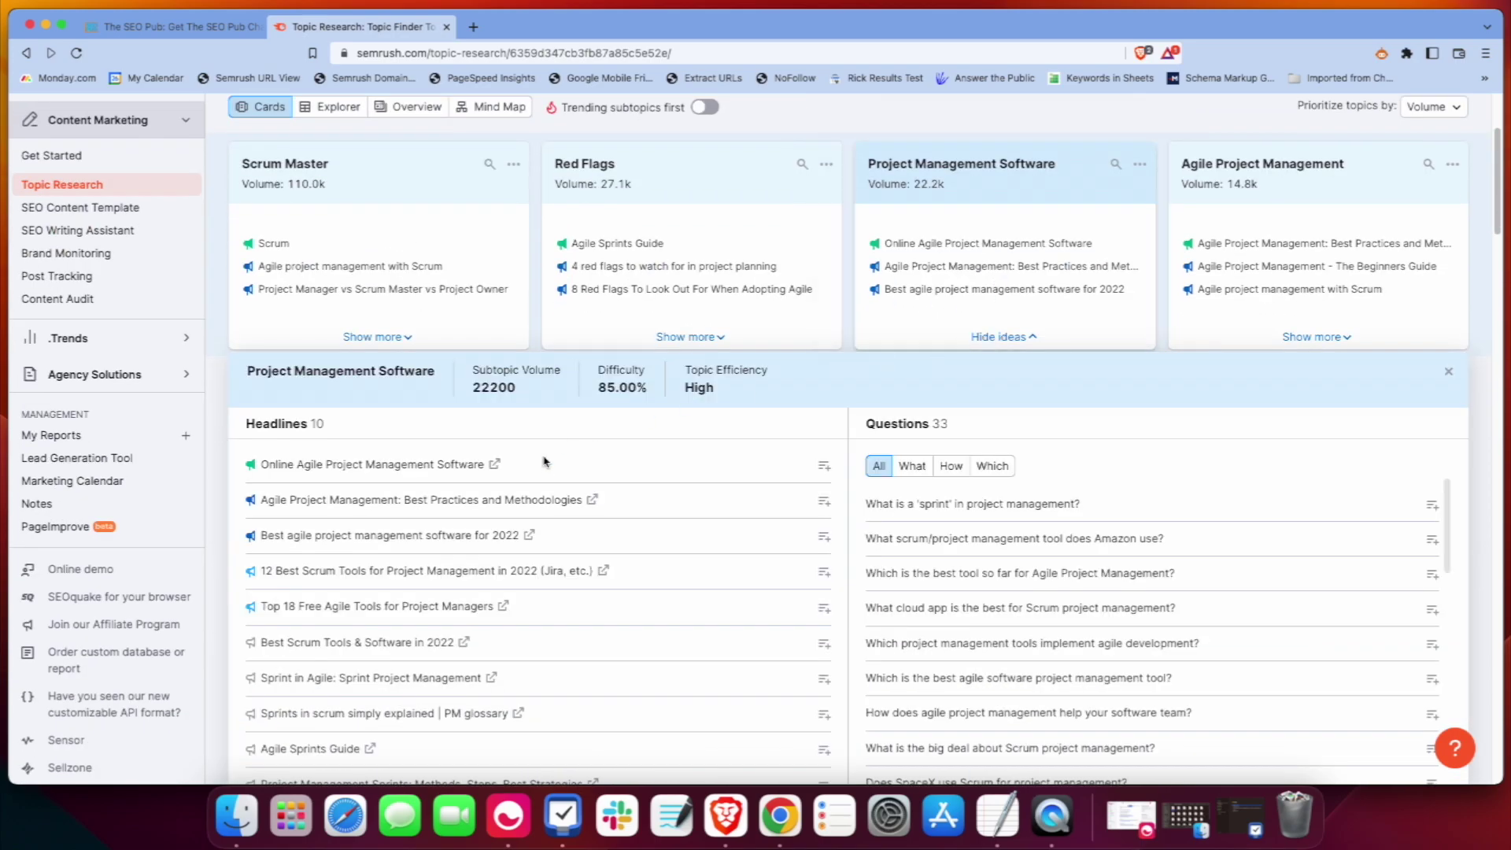
scroll(598, 541, "down", 2)
scroll(598, 541, "down", 1)
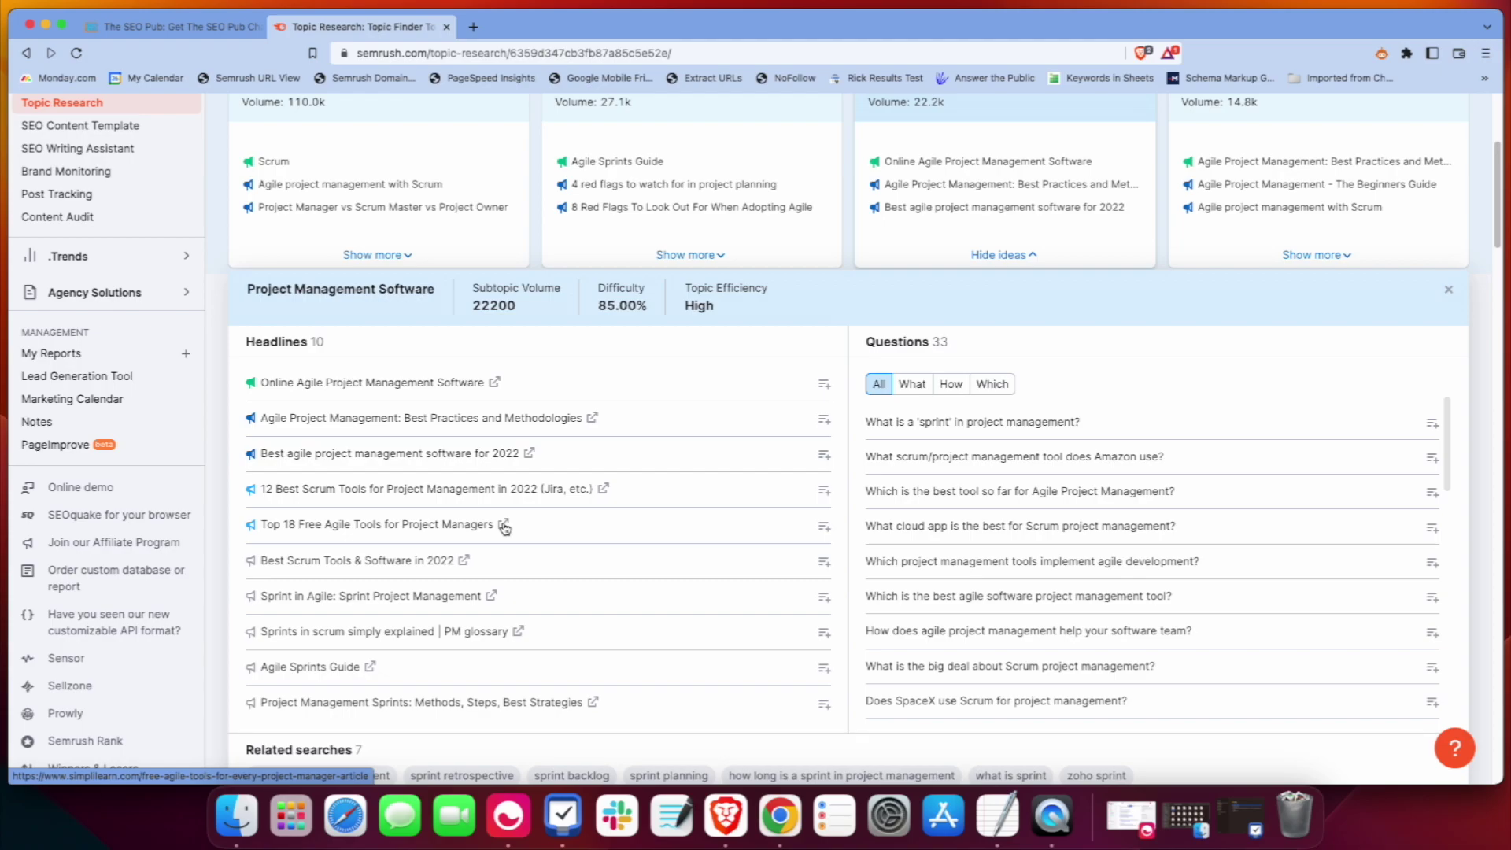
mouse_move(249, 382)
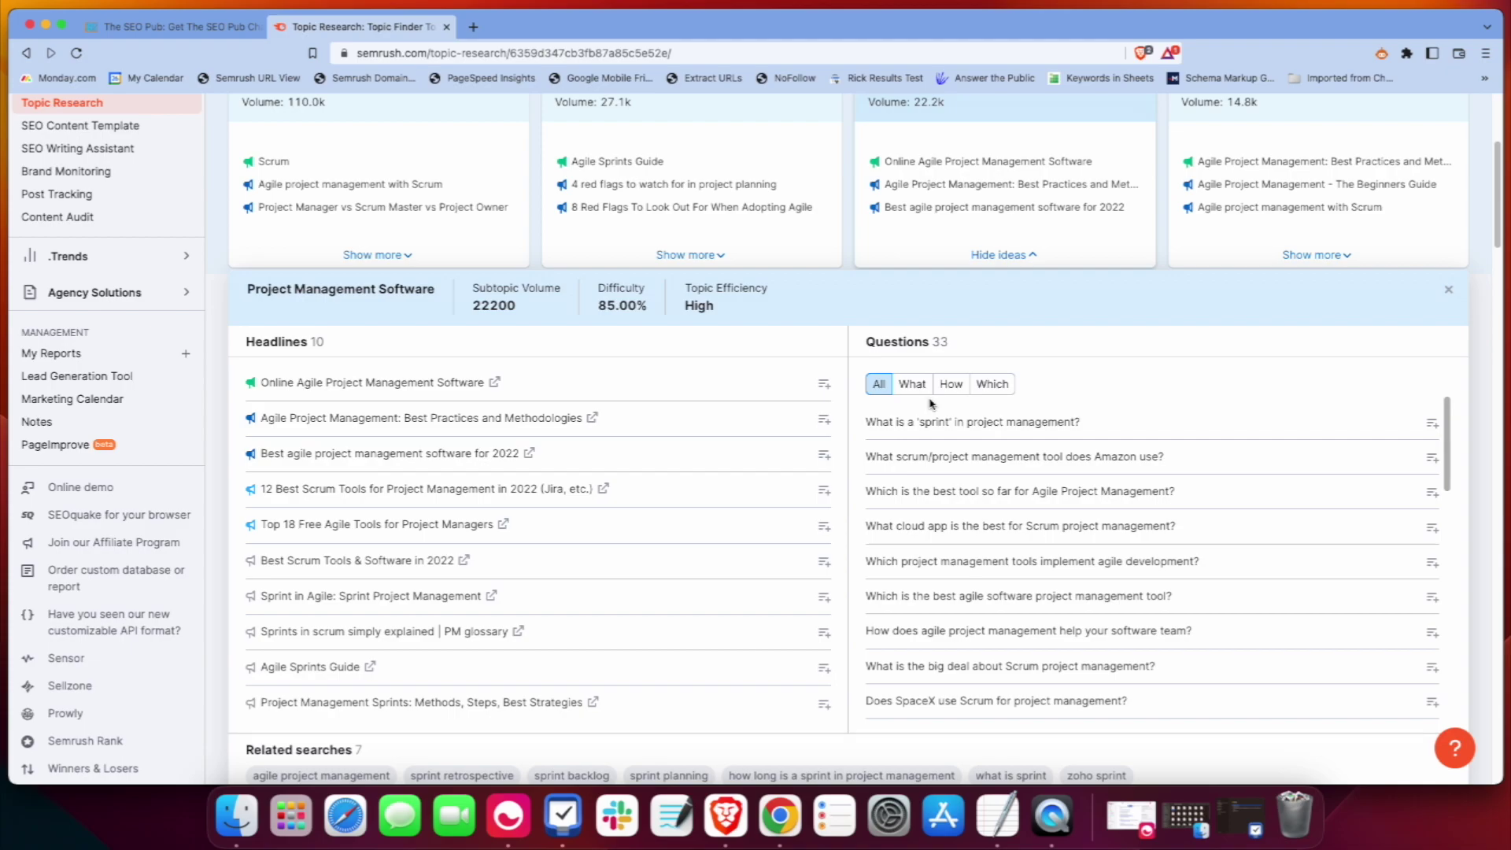
- Open the Scrum Master subtopic's ideas, showing 110000 volume and 81.00% difficulty
scroll(932, 401, "up", 5)
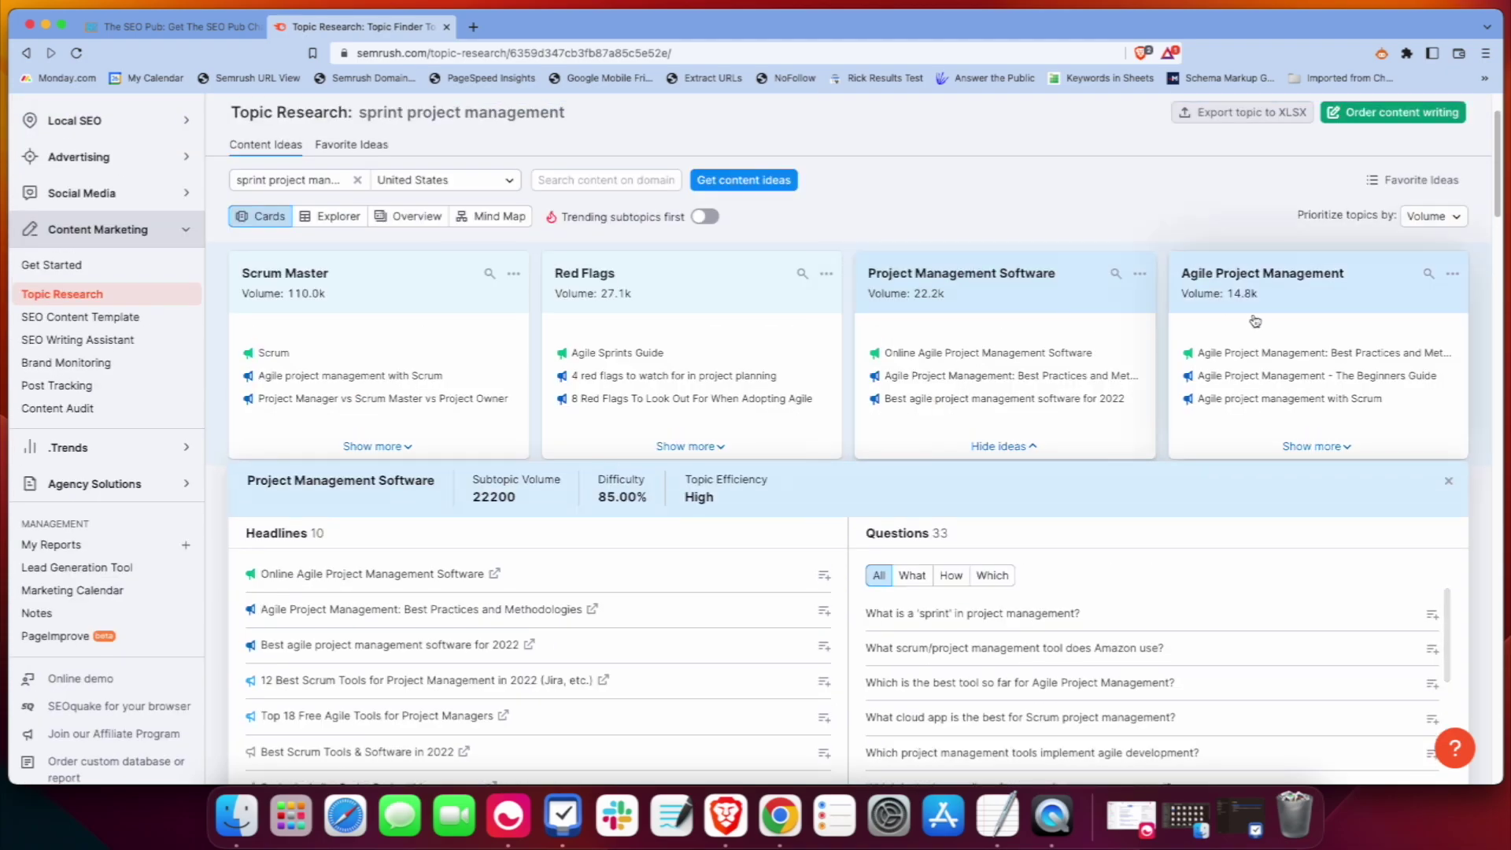
left_click(1255, 320)
scroll(1027, 464, "down", 1)
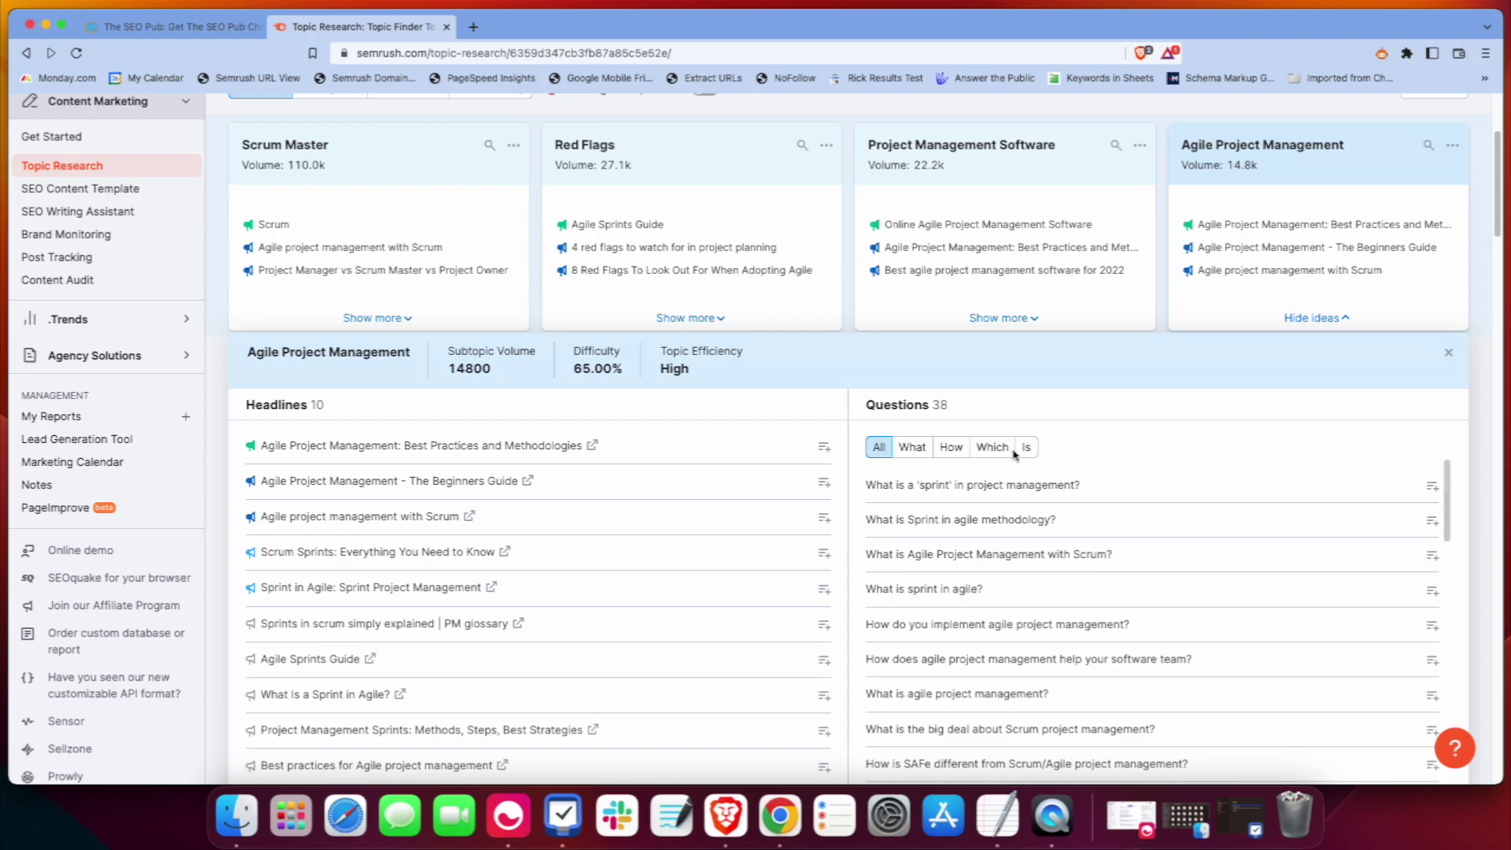
scroll(769, 439, "up", 1)
left_click(418, 294)
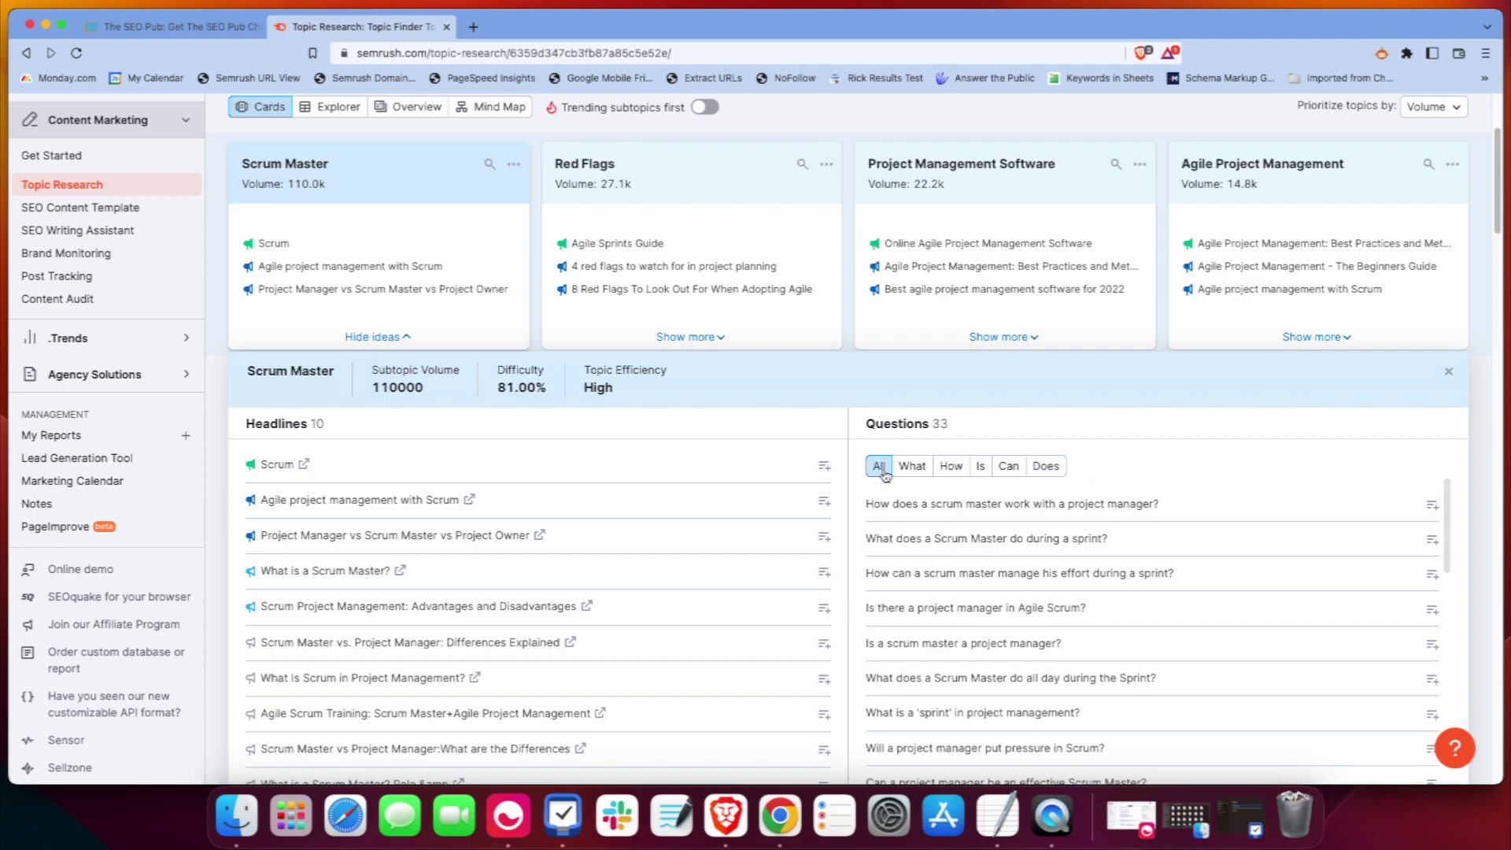
- Filter Scrum Master questions by How, then What, then back to All
left_click(952, 472)
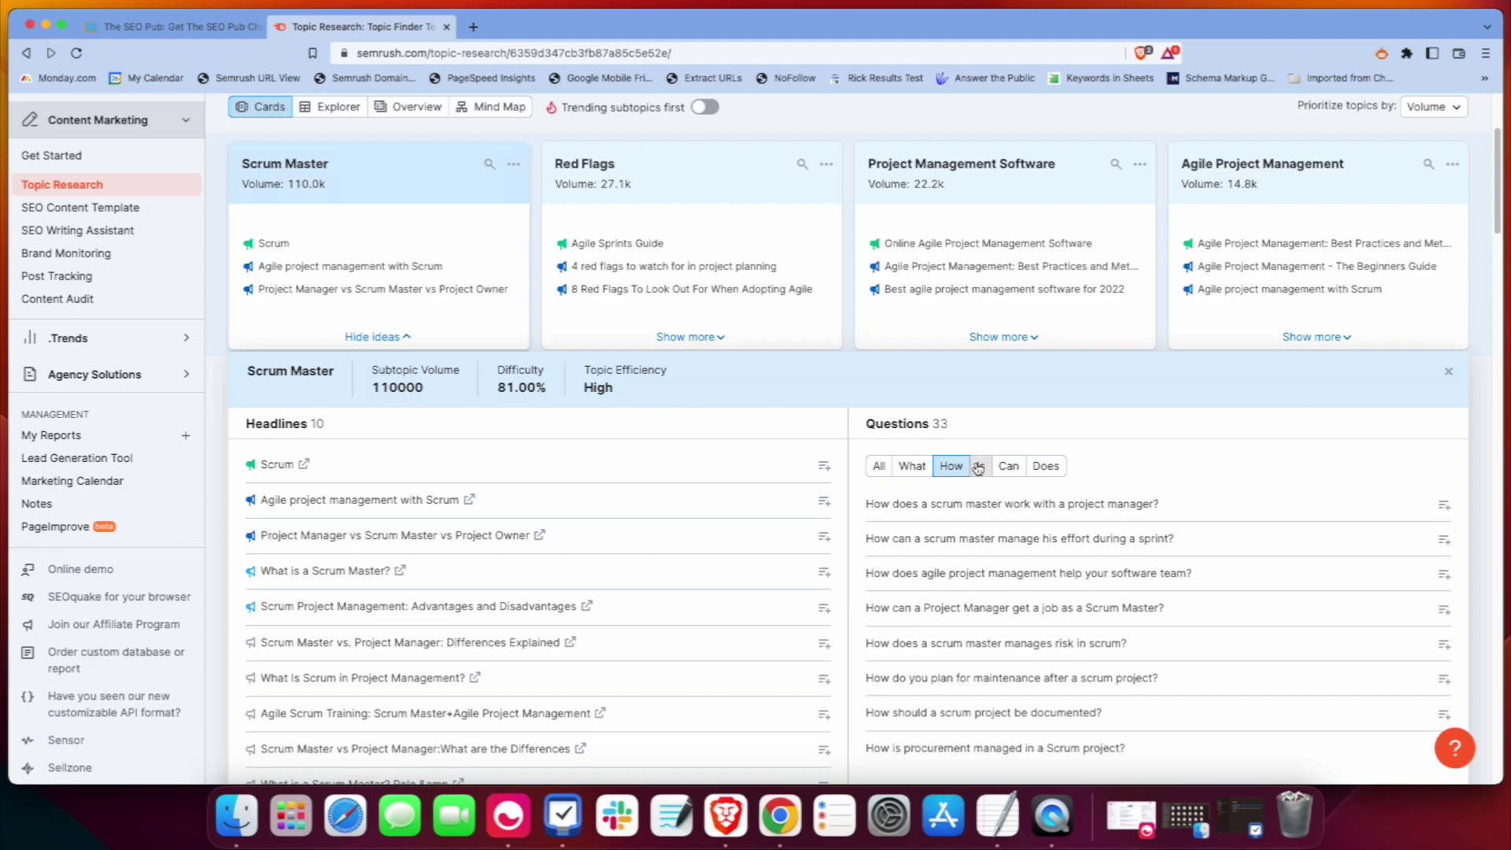
left_click(922, 470)
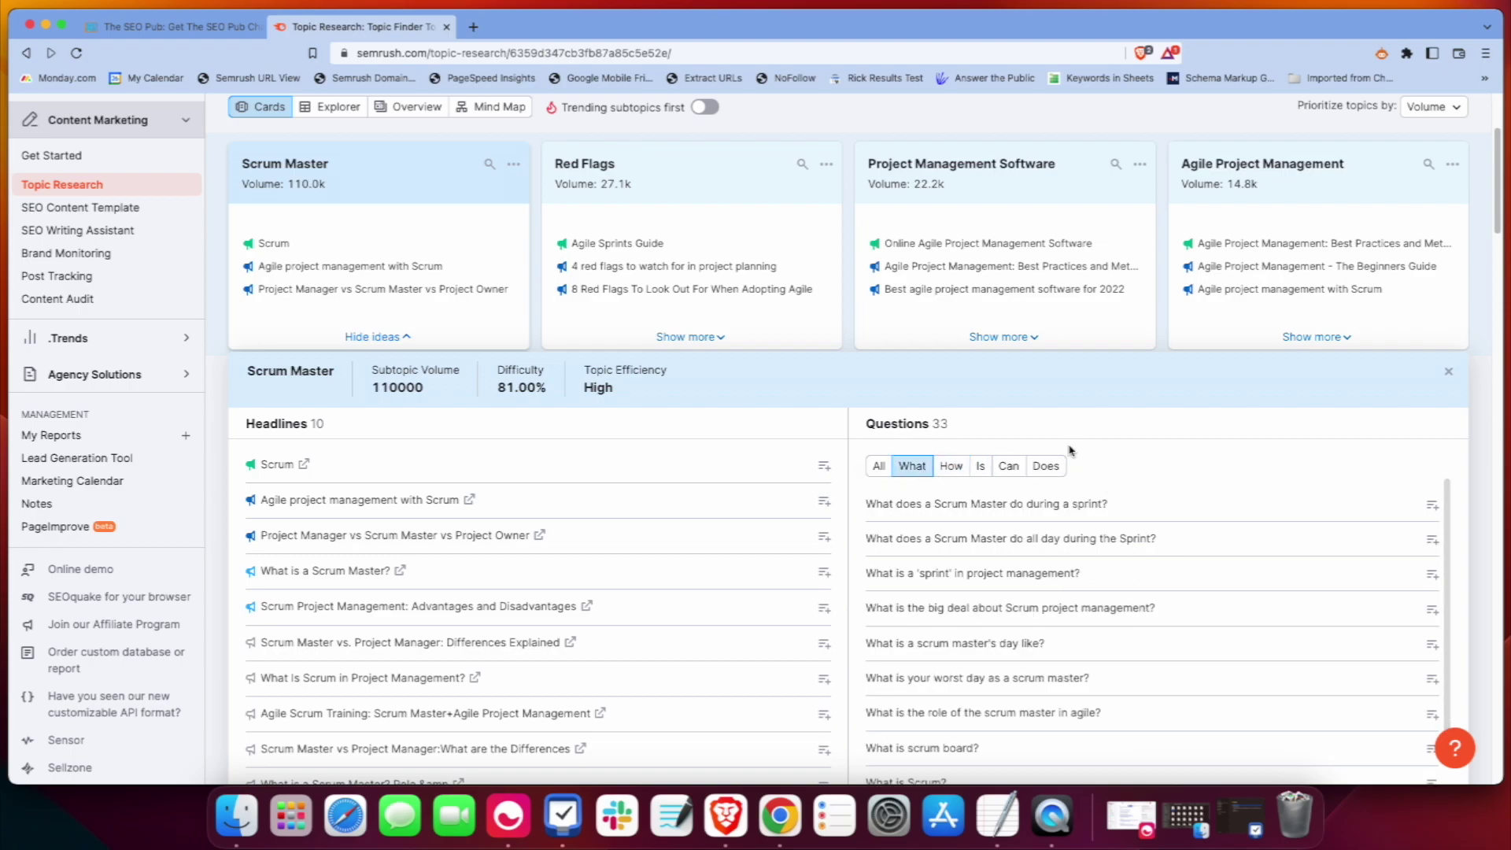
left_click(887, 470)
scroll(1167, 466, "down", 2)
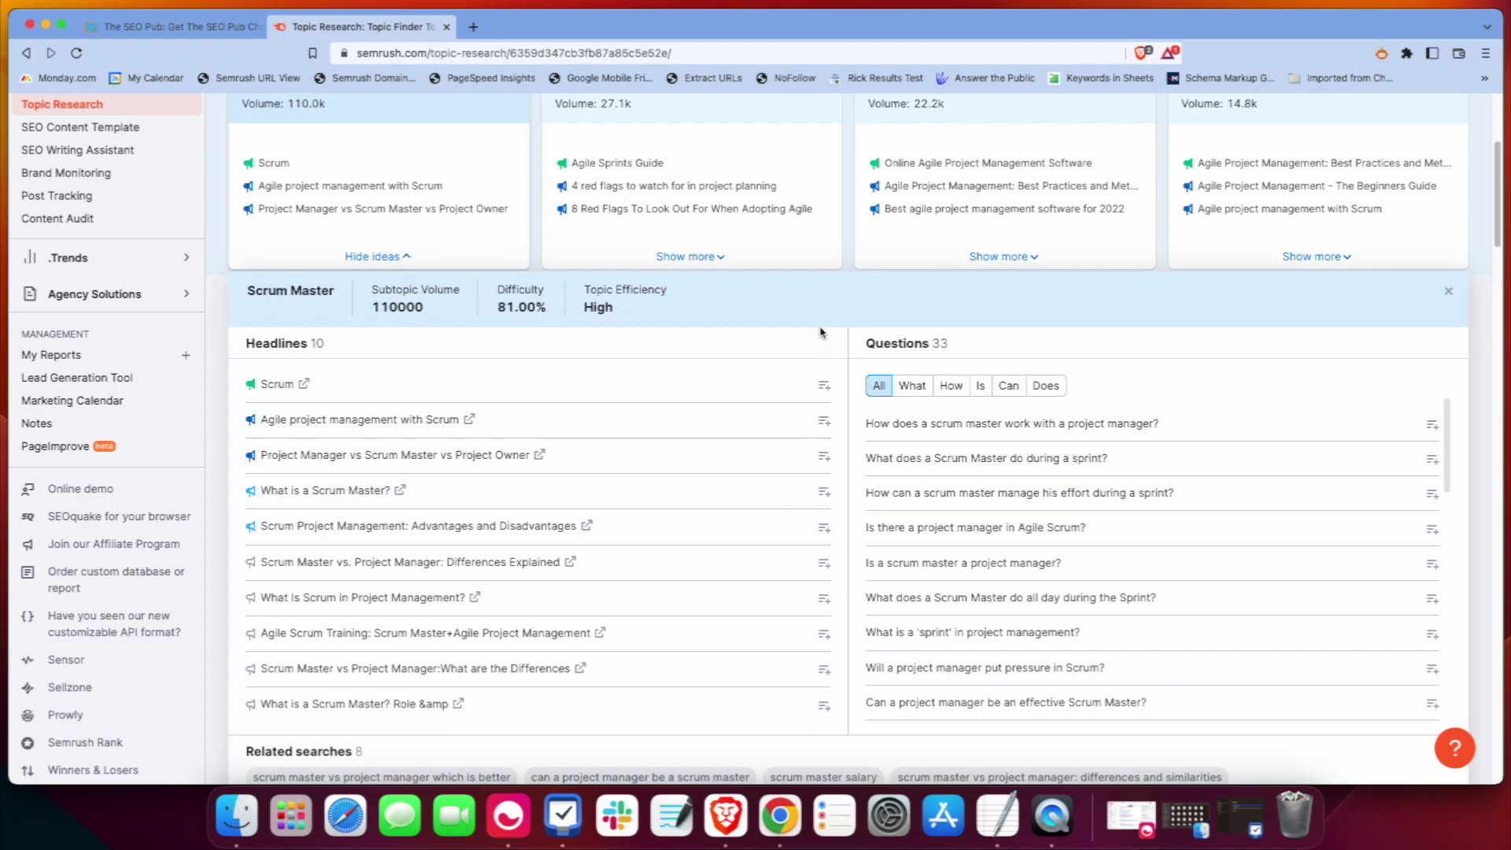
left_click(1446, 293)
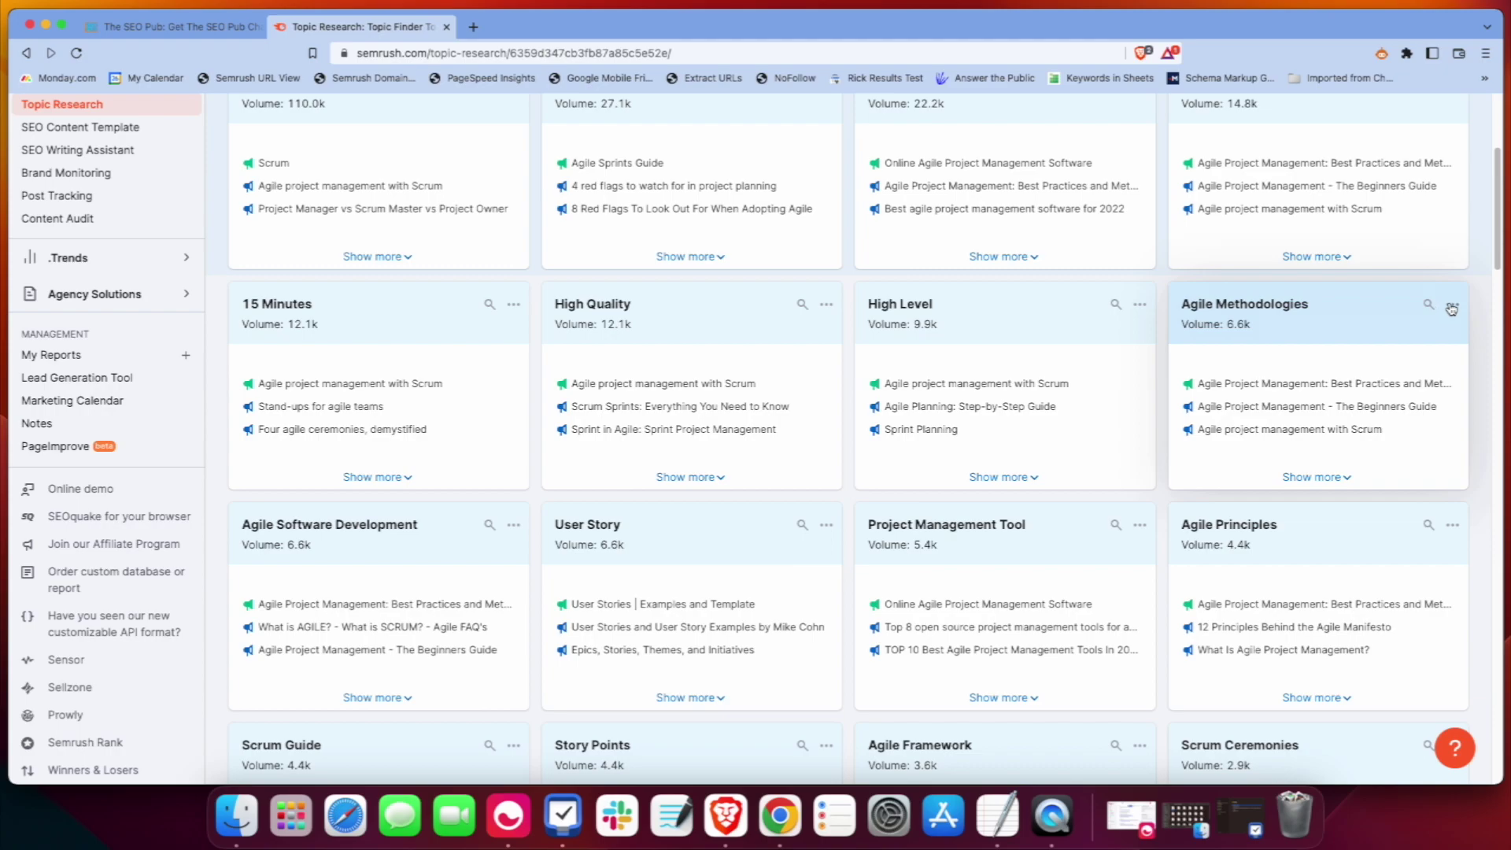
scroll(1228, 503, "down", 1)
scroll(1212, 526, "down", 5)
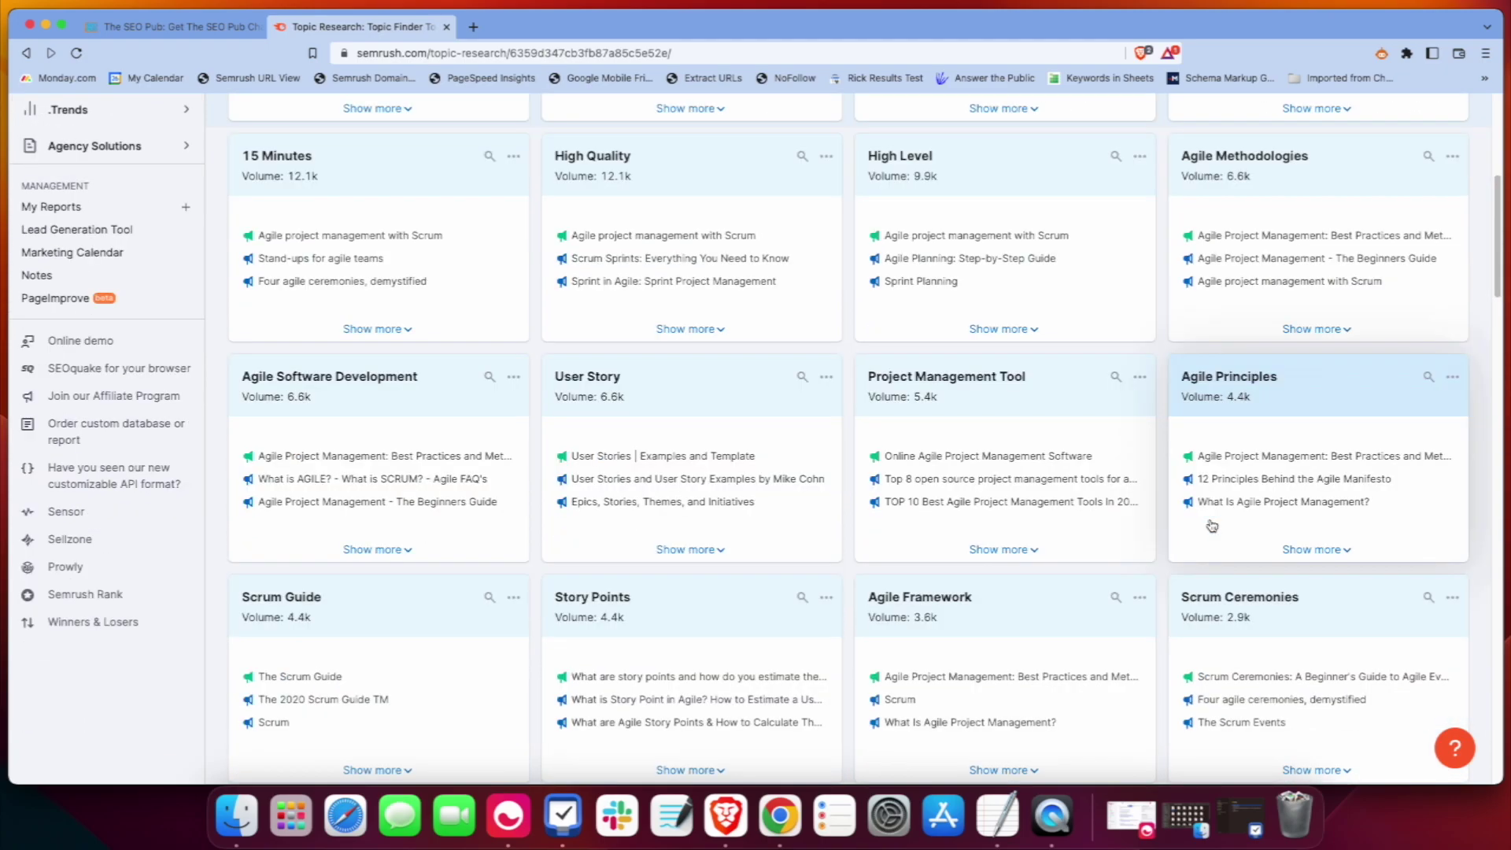
scroll(1212, 525, "down", 7)
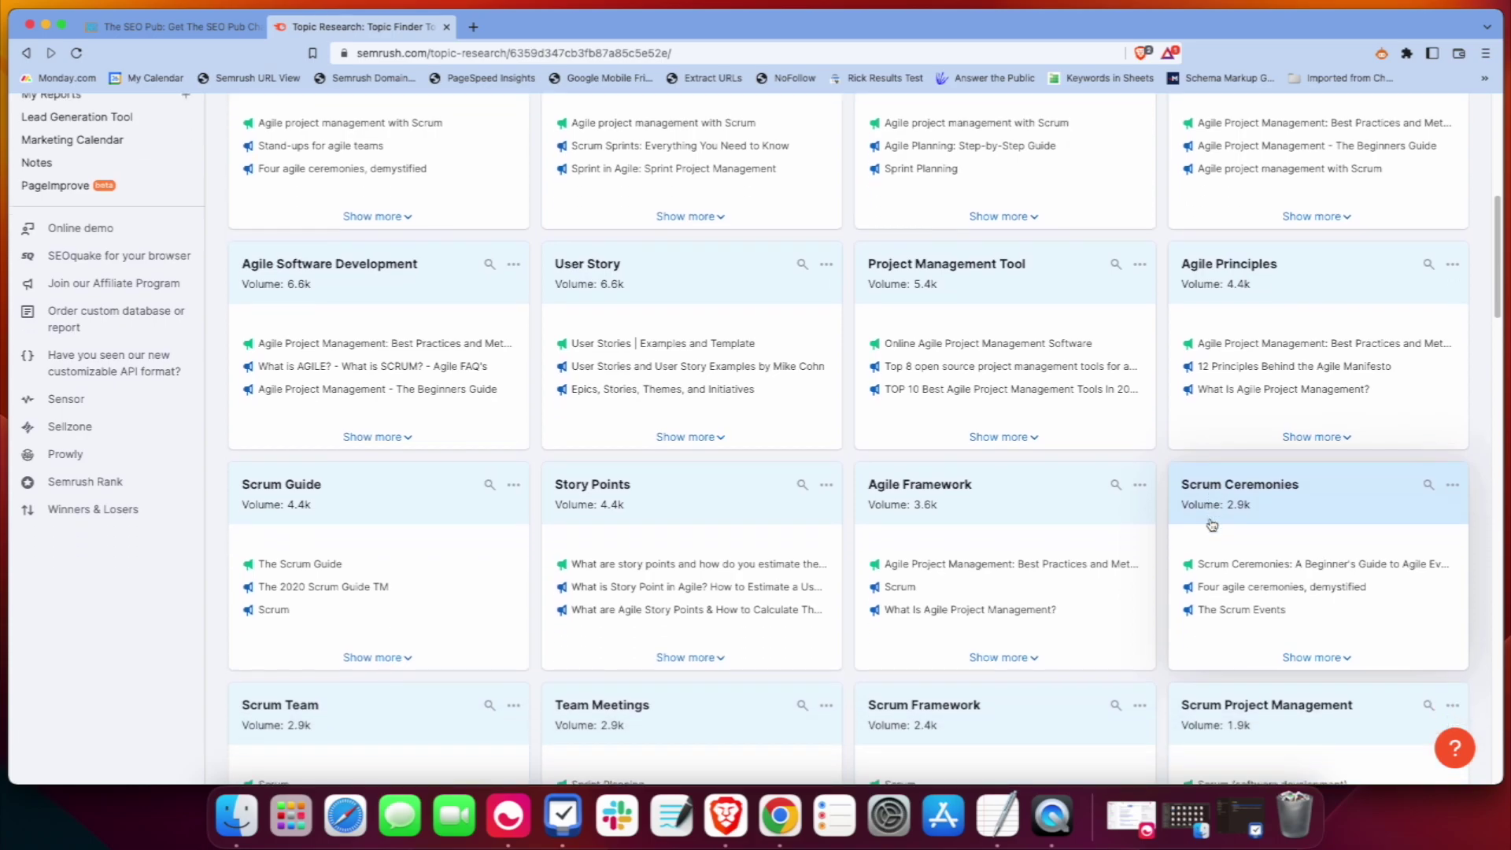
scroll(1212, 526, "down", 8)
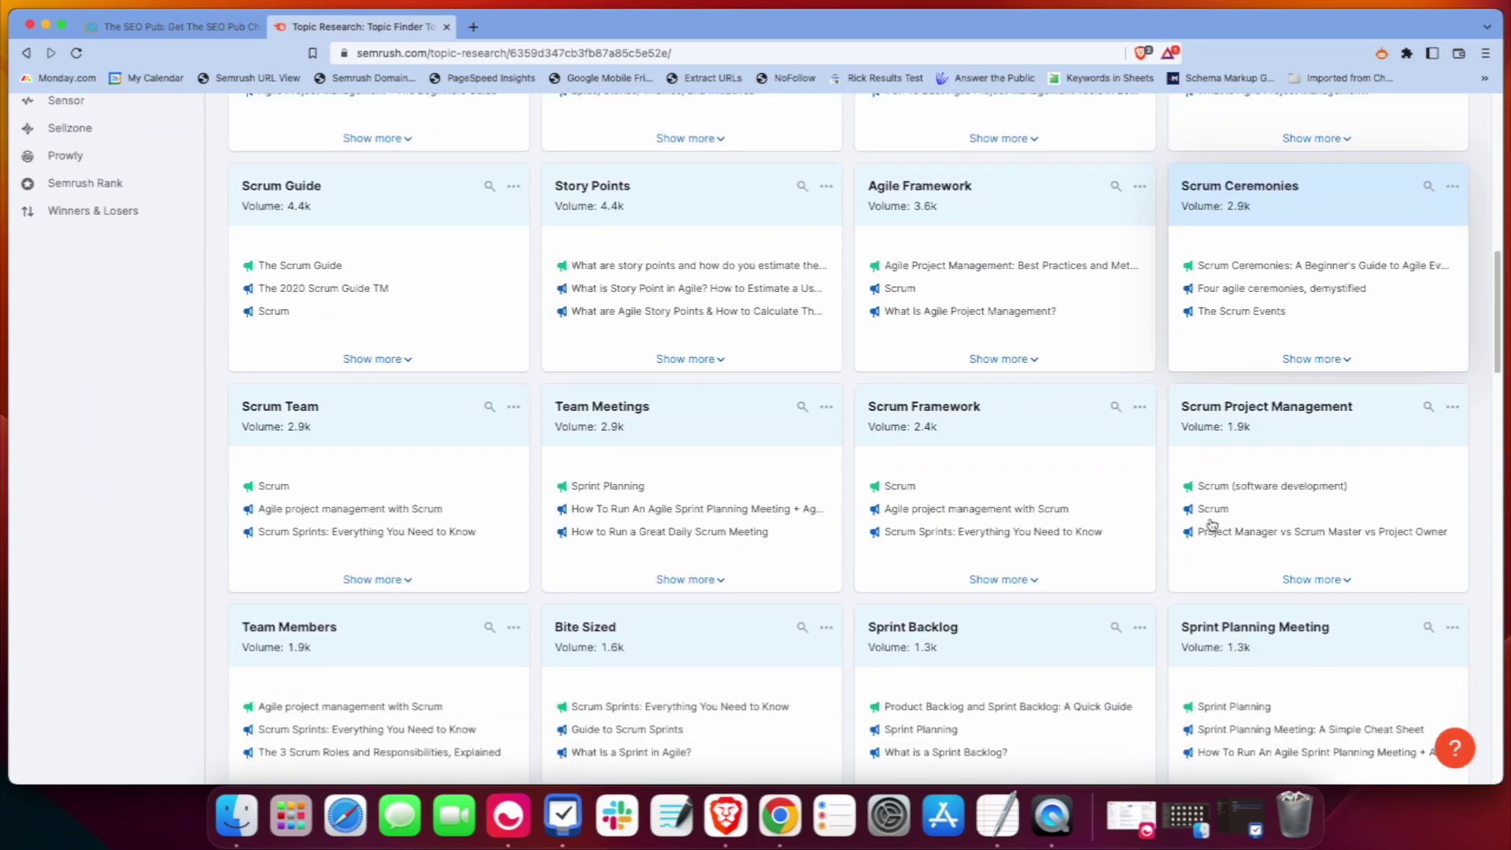
scroll(1212, 526, "down", 1)
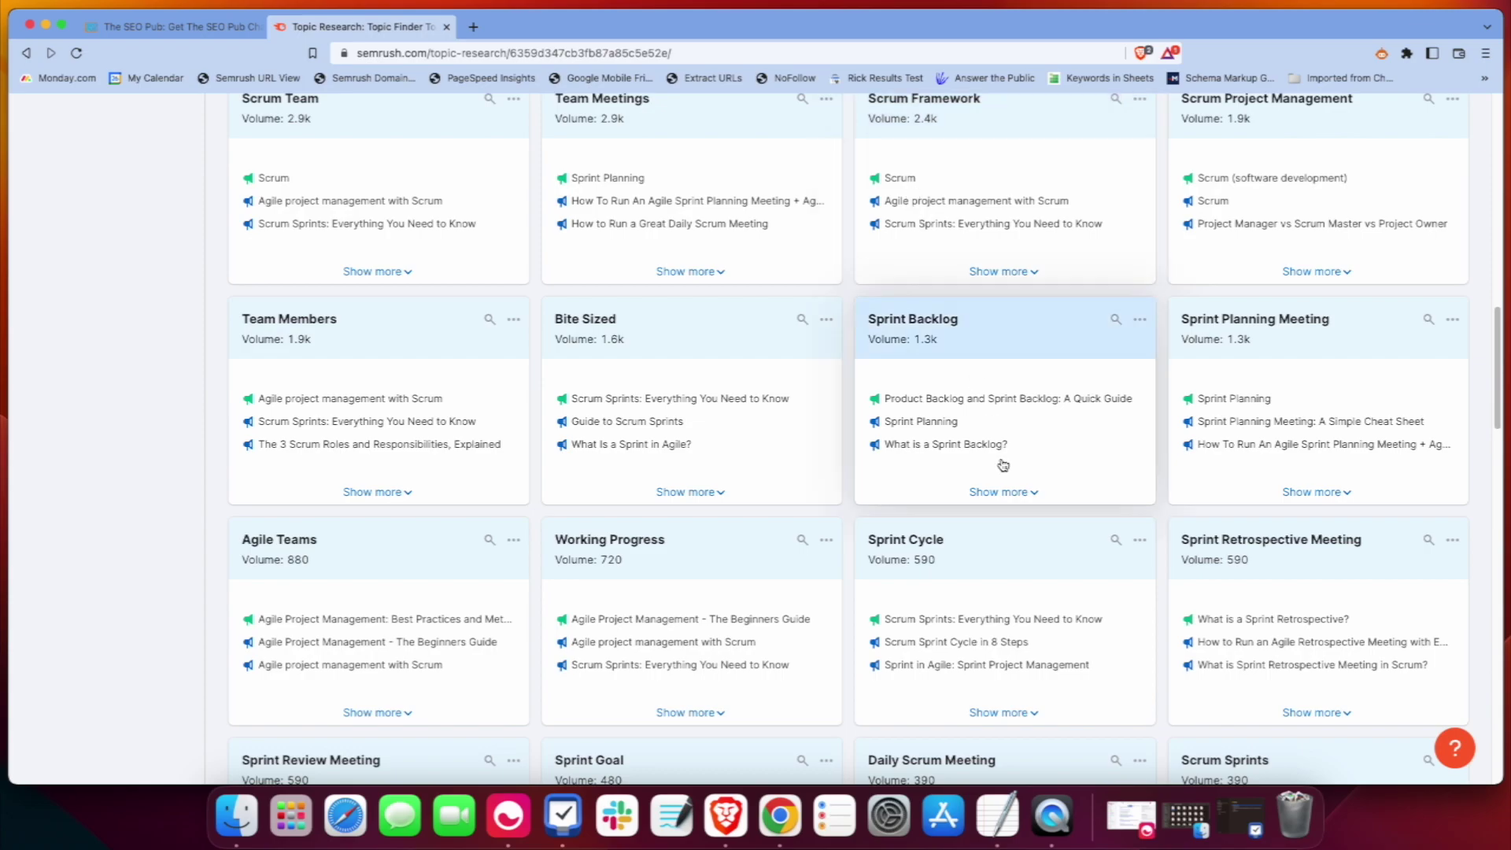
scroll(999, 492, "down", 15)
scroll(1003, 493, "down", 2)
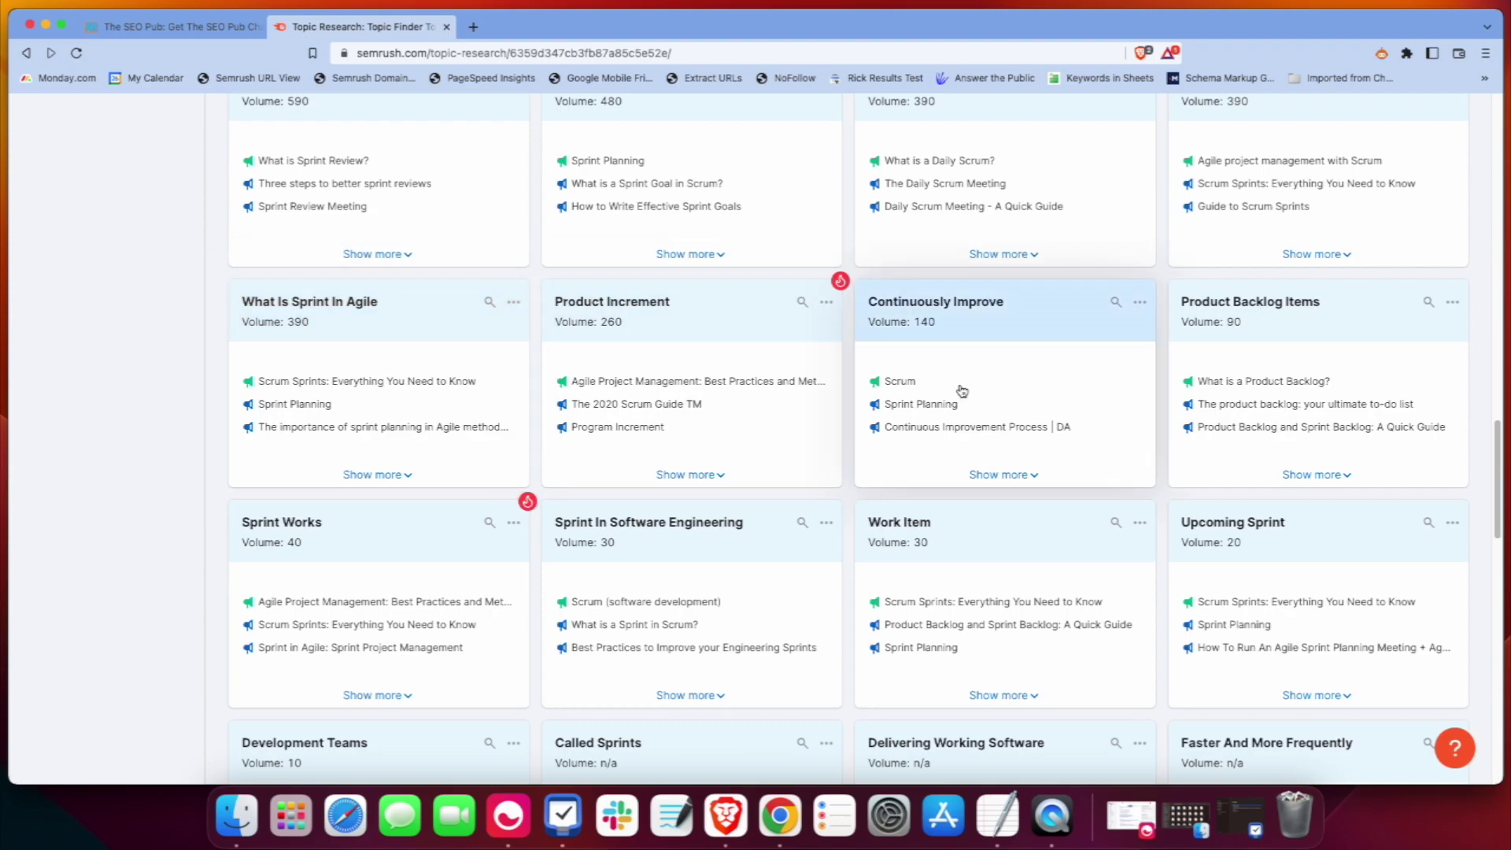
scroll(1019, 375, "down", 2)
scroll(675, 432, "up", 7)
scroll(674, 427, "up", 1)
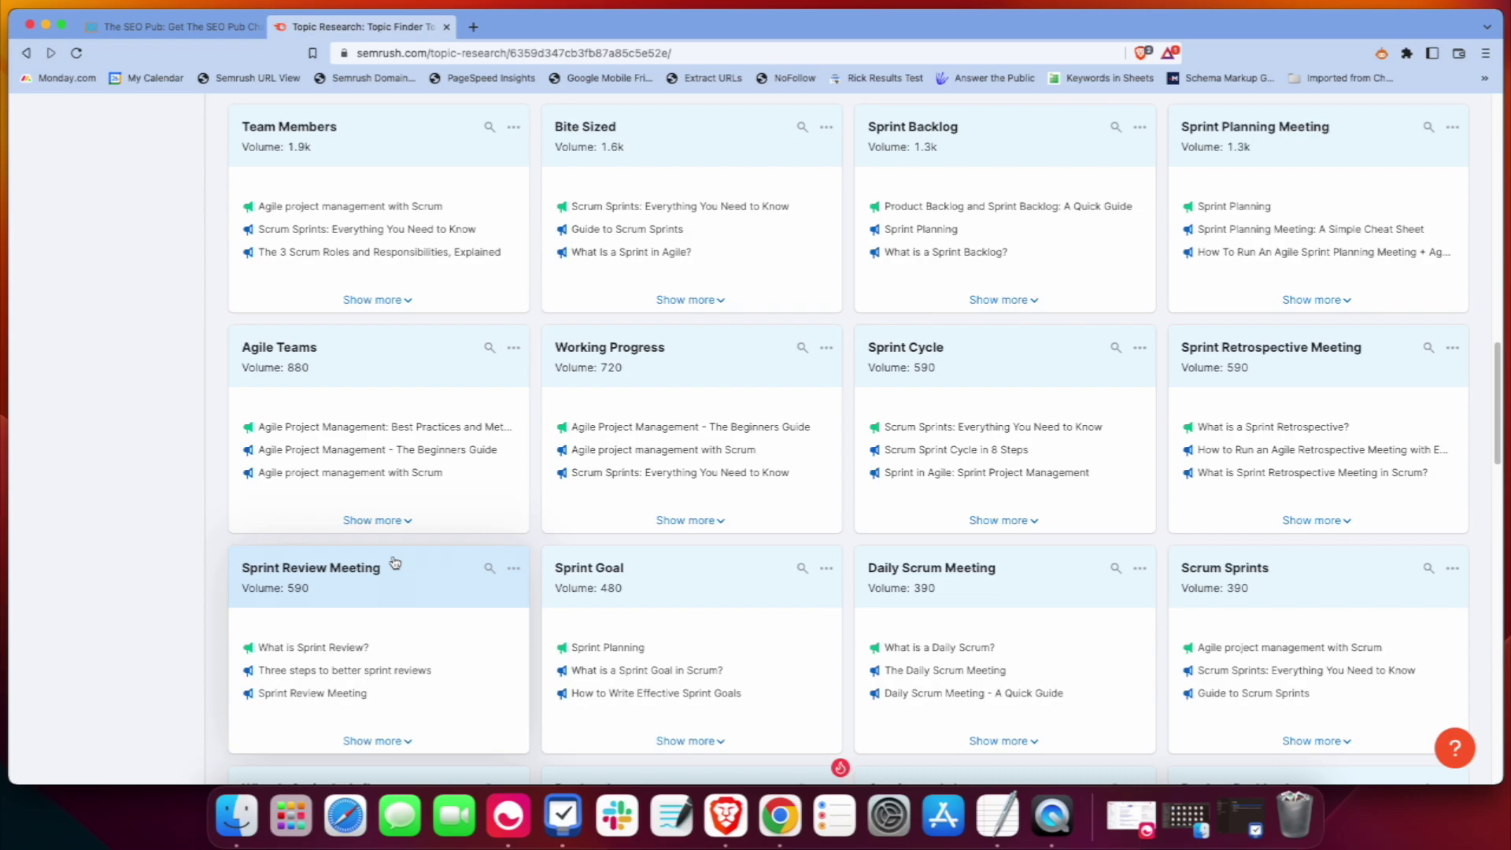
- Open the Sprint Review Meeting ideas panel (590 volume, 56.00% difficulty) and browse its questions
left_click(429, 577)
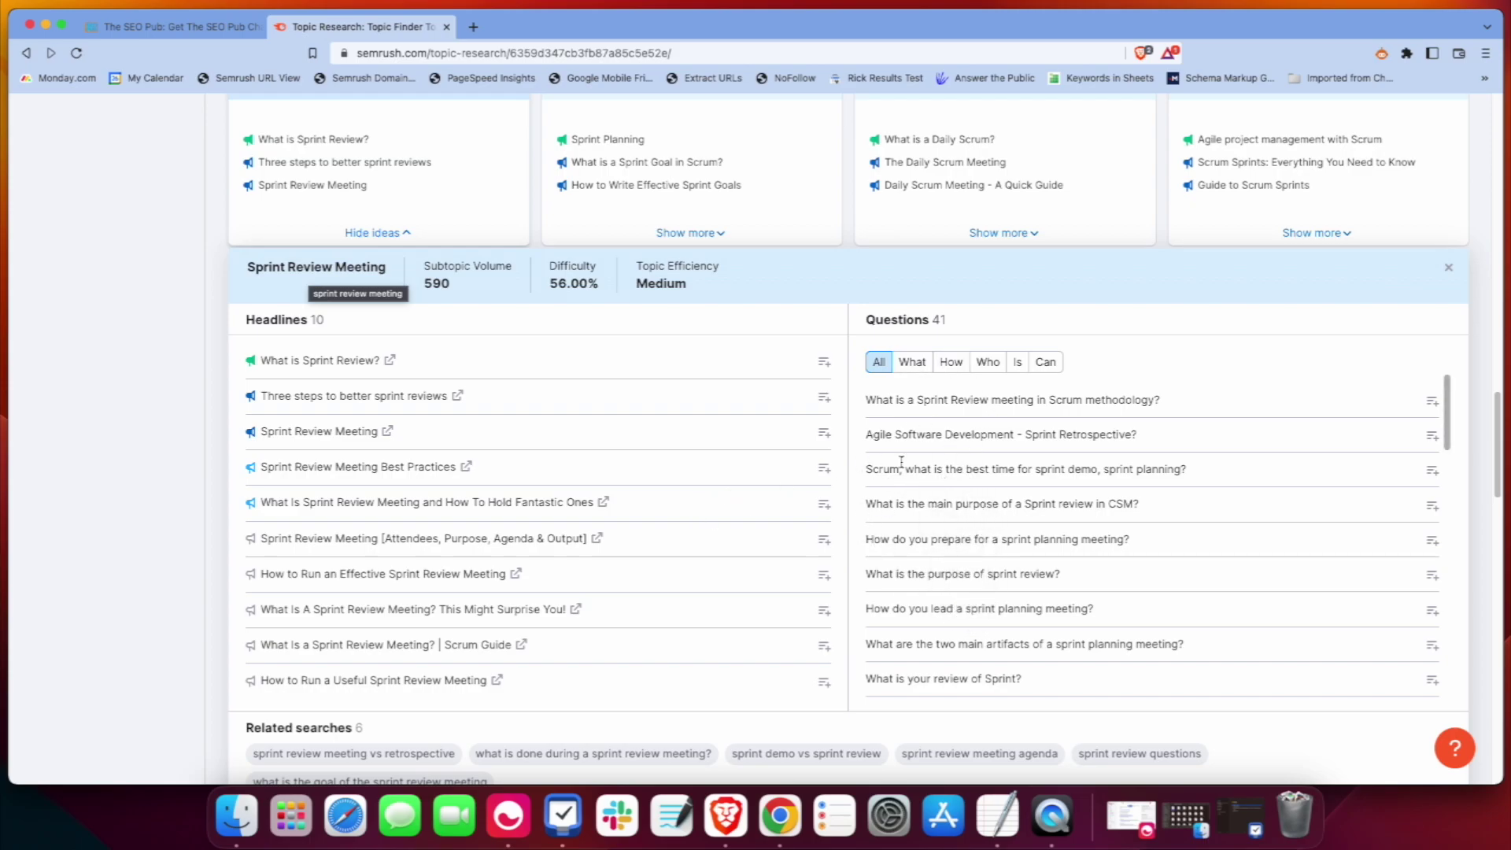
scroll(1374, 527, "down", 4)
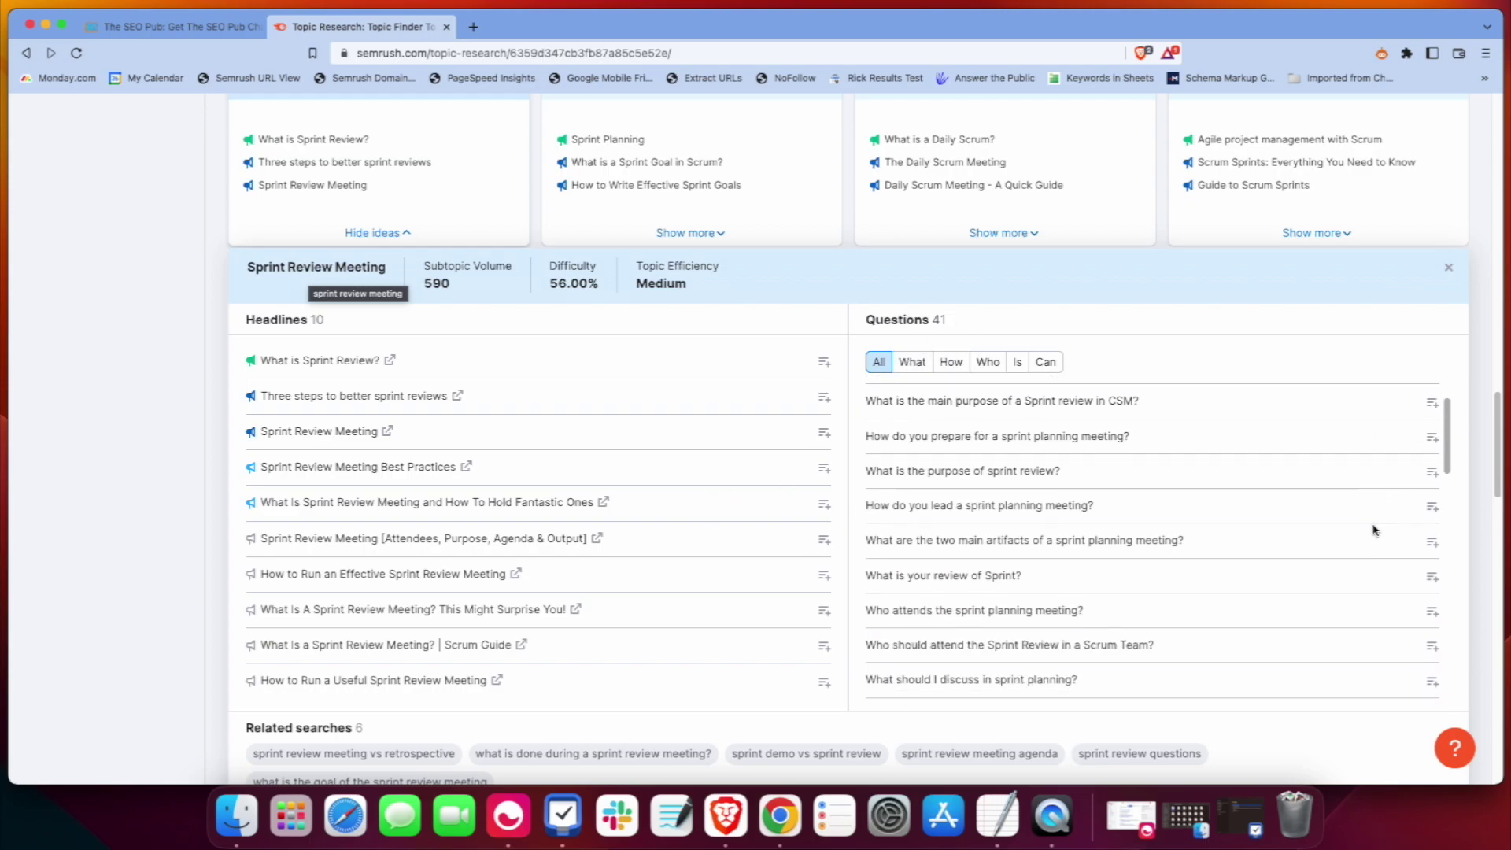
scroll(1374, 529, "up", 4)
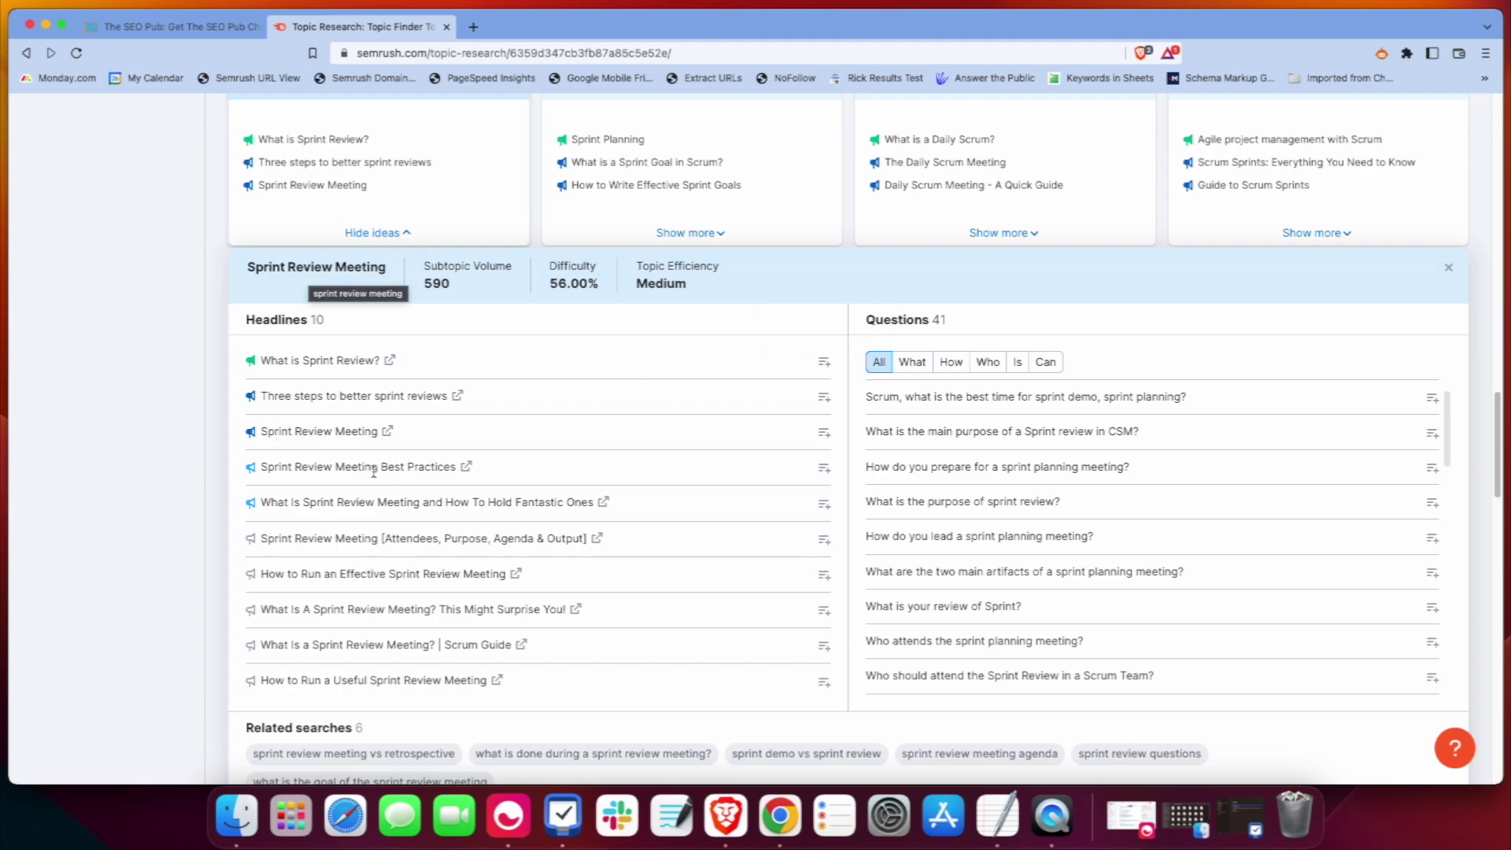
- Favorite four Sprint Review headlines, including Best Practices and 'What is Sprint Review?'
left_click_drag(261, 466, 377, 465)
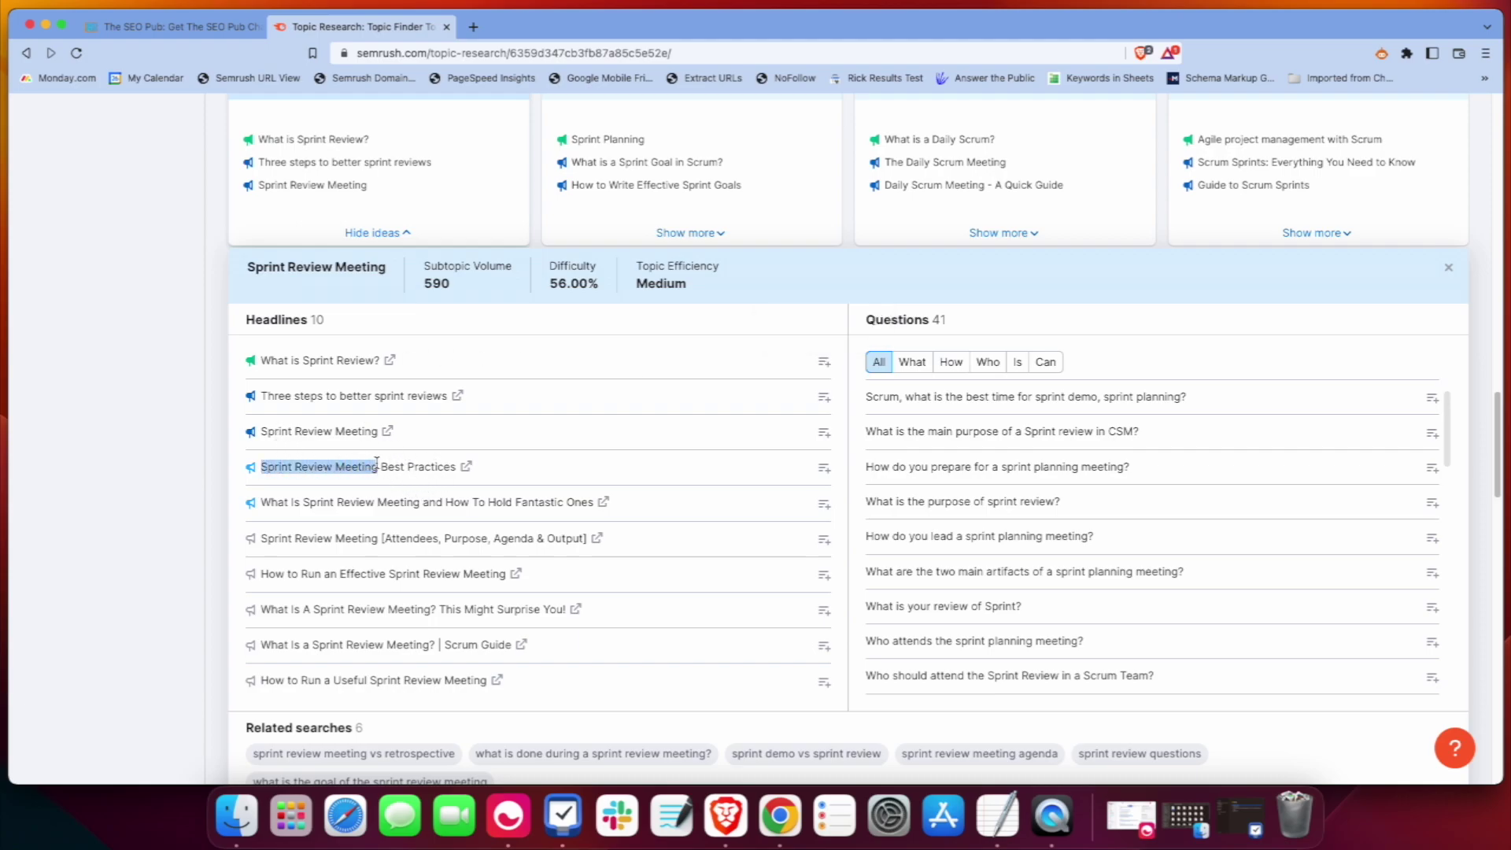
left_click(432, 466)
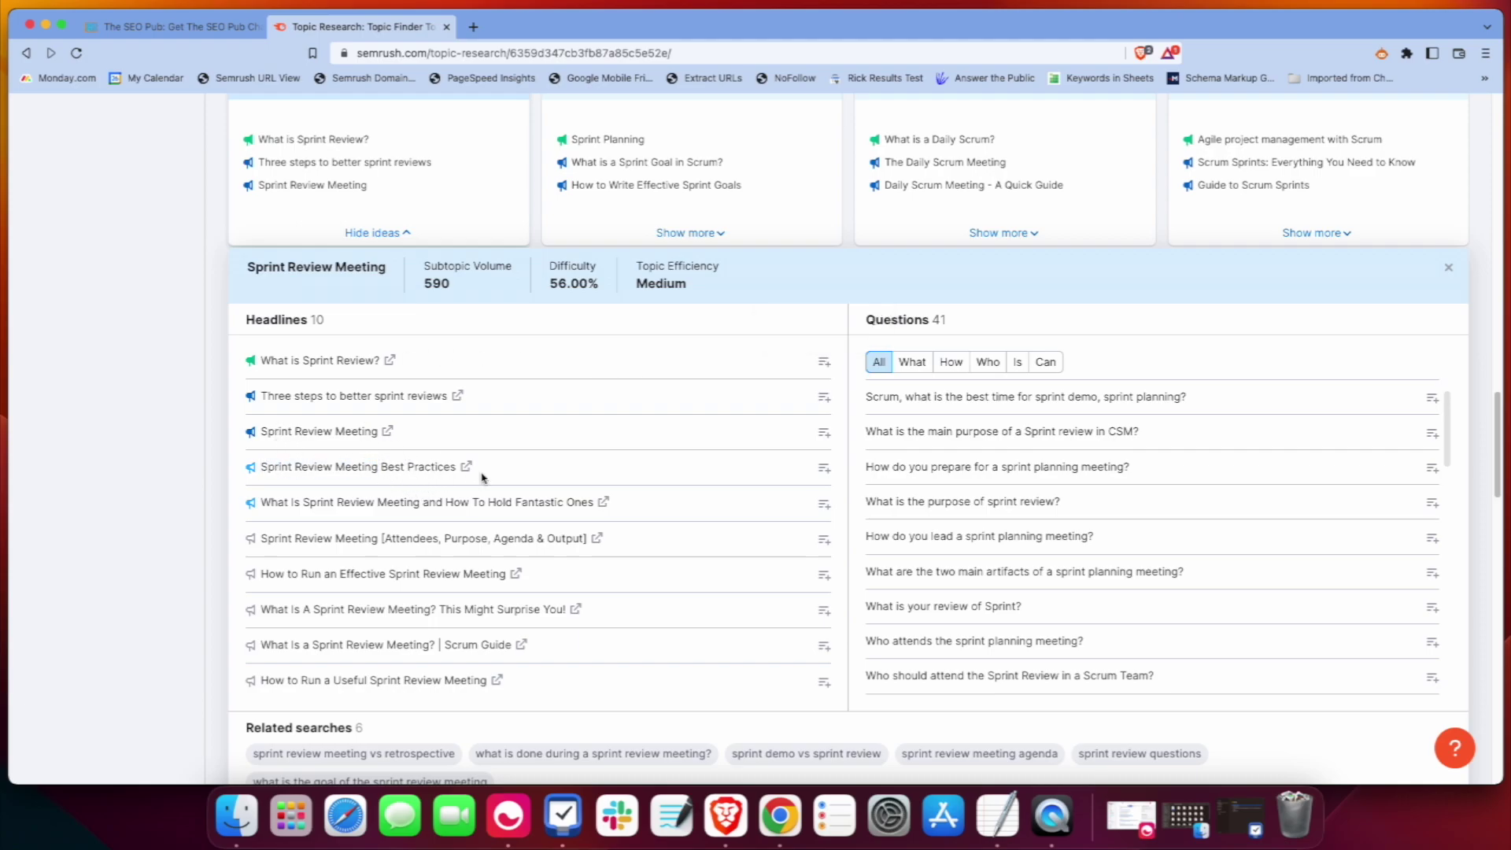
left_click(824, 471)
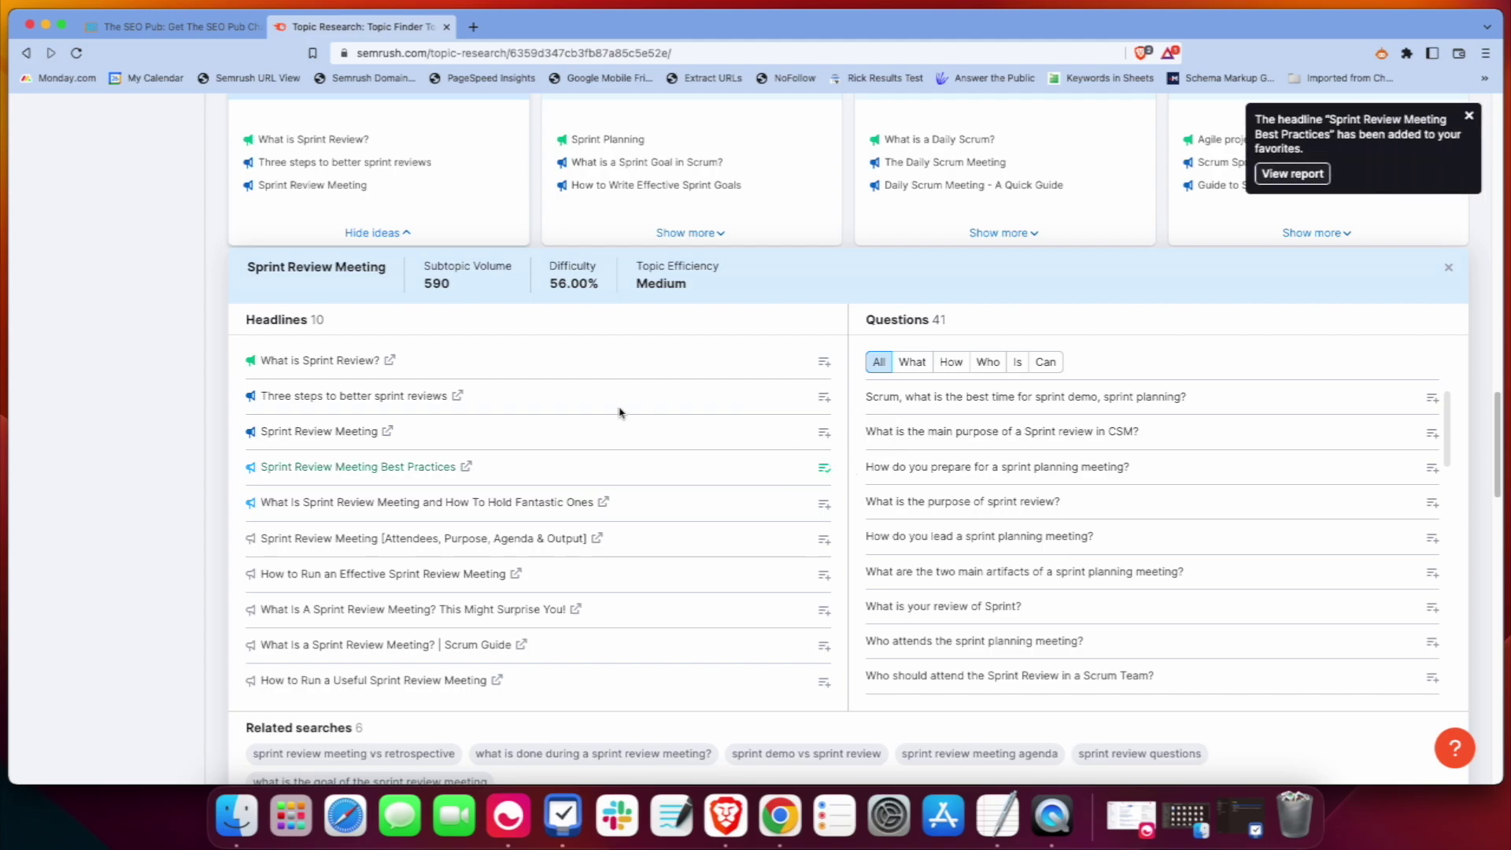
left_click(824, 397)
left_click(823, 362)
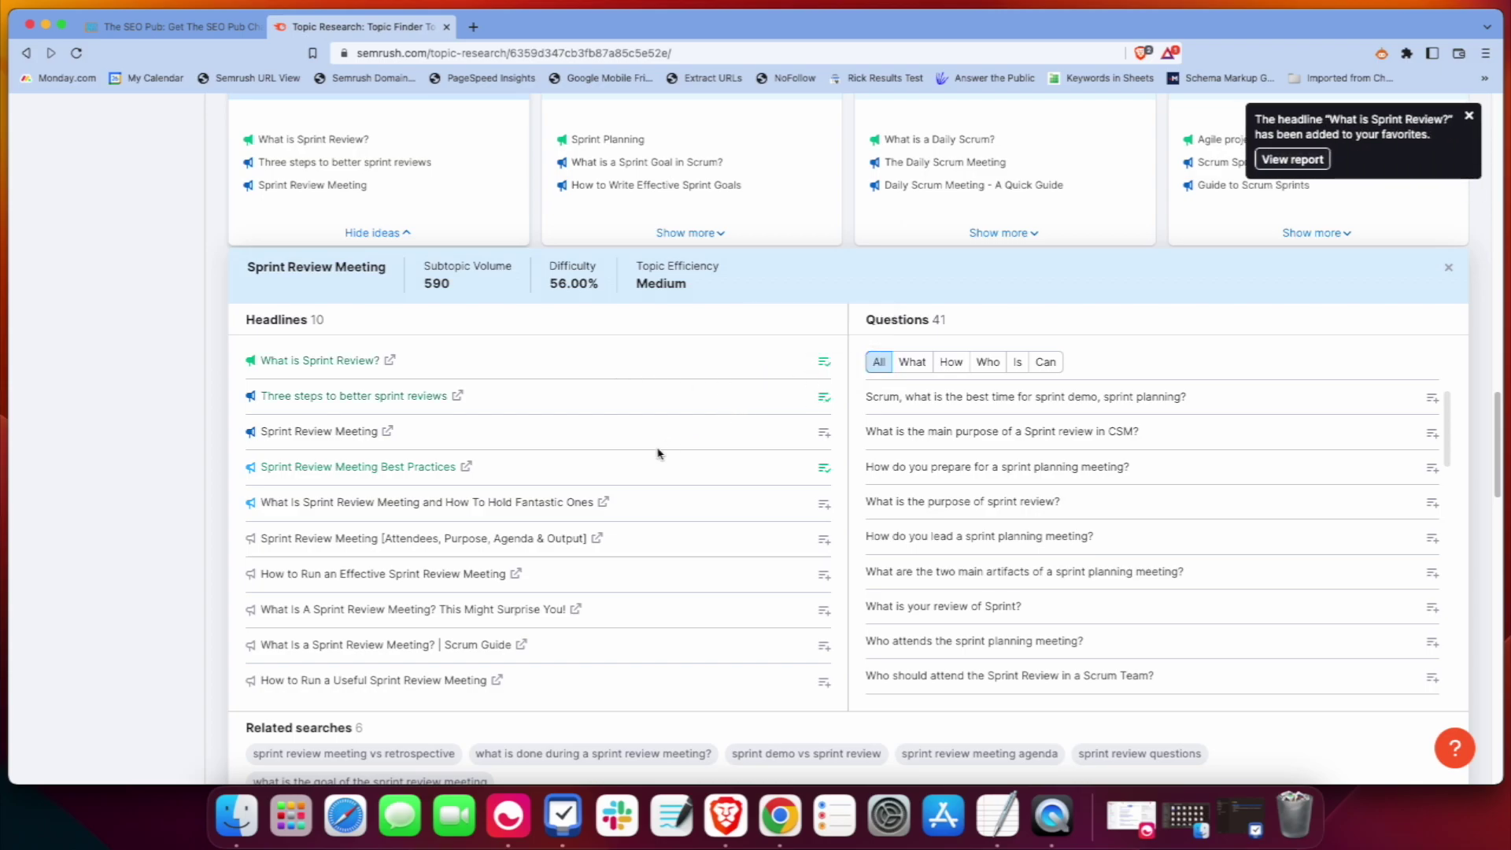
left_click(824, 576)
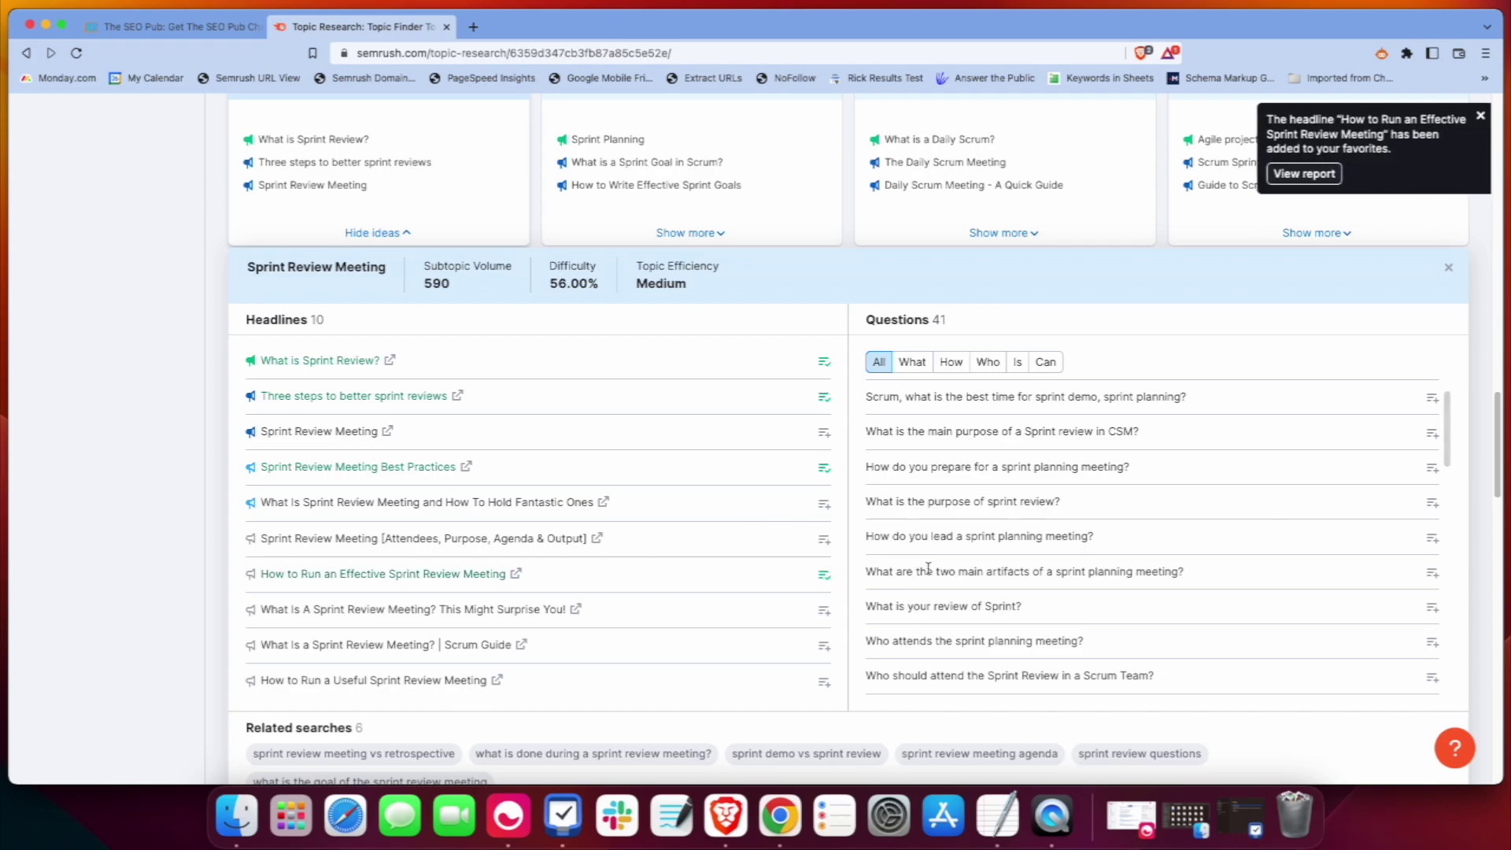
- Favorite the sprint review purpose and sprint planning preparation questions
left_click(1436, 508)
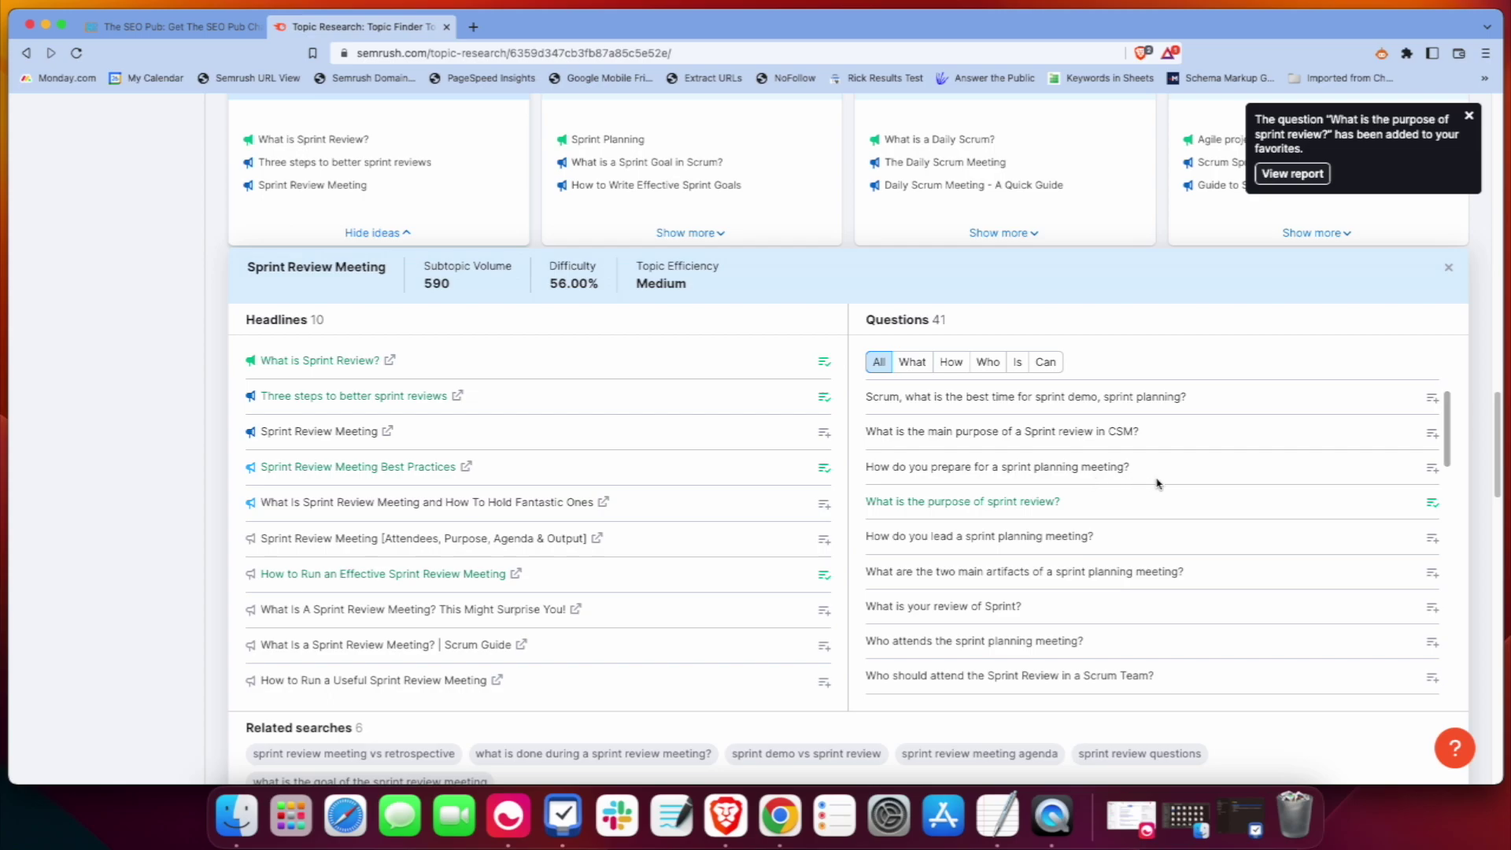
left_click(1434, 470)
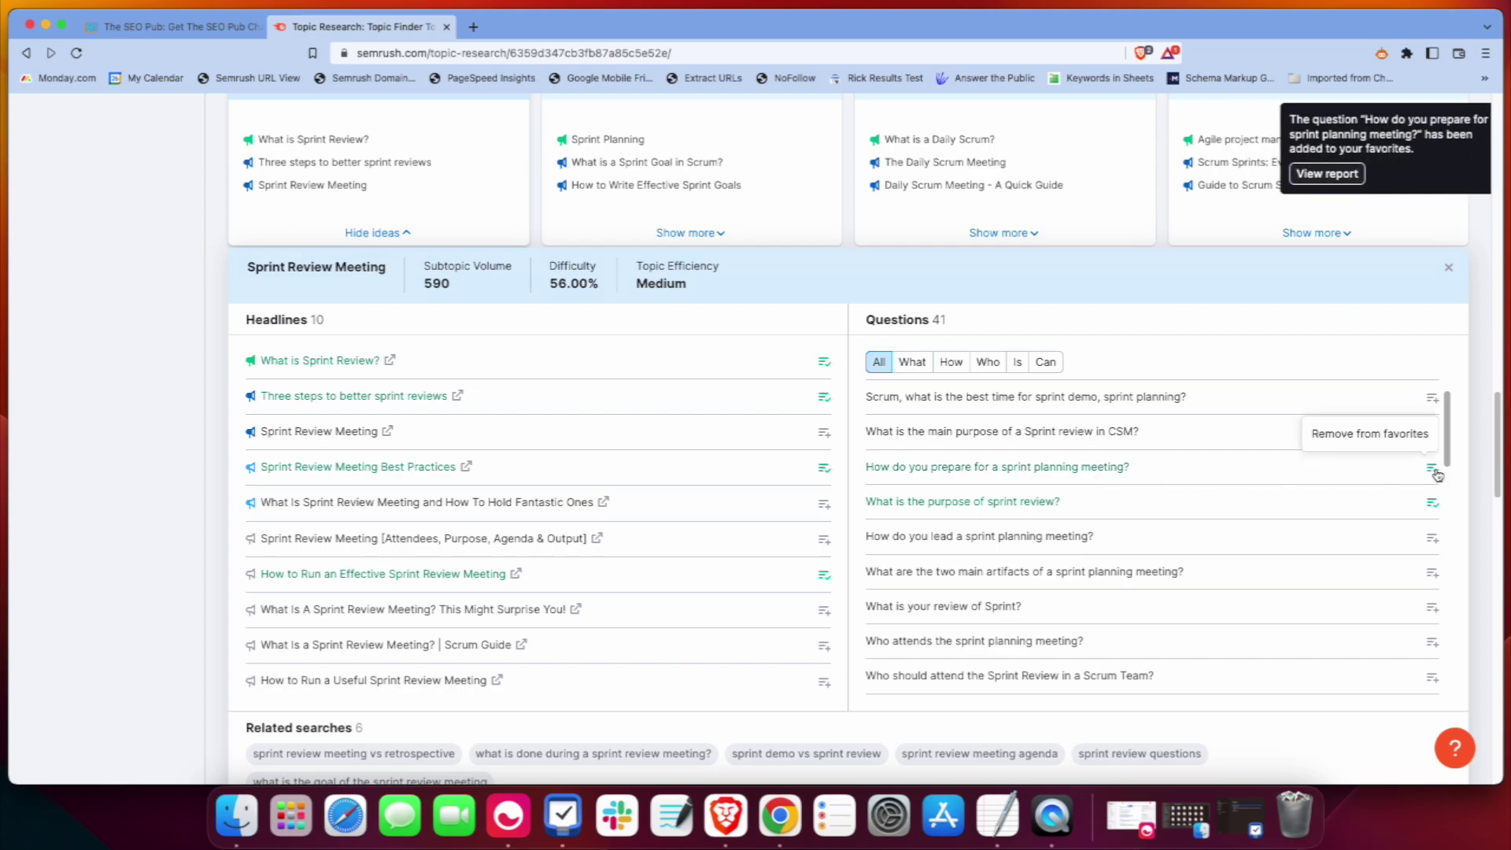
scroll(1302, 474, "up", 5)
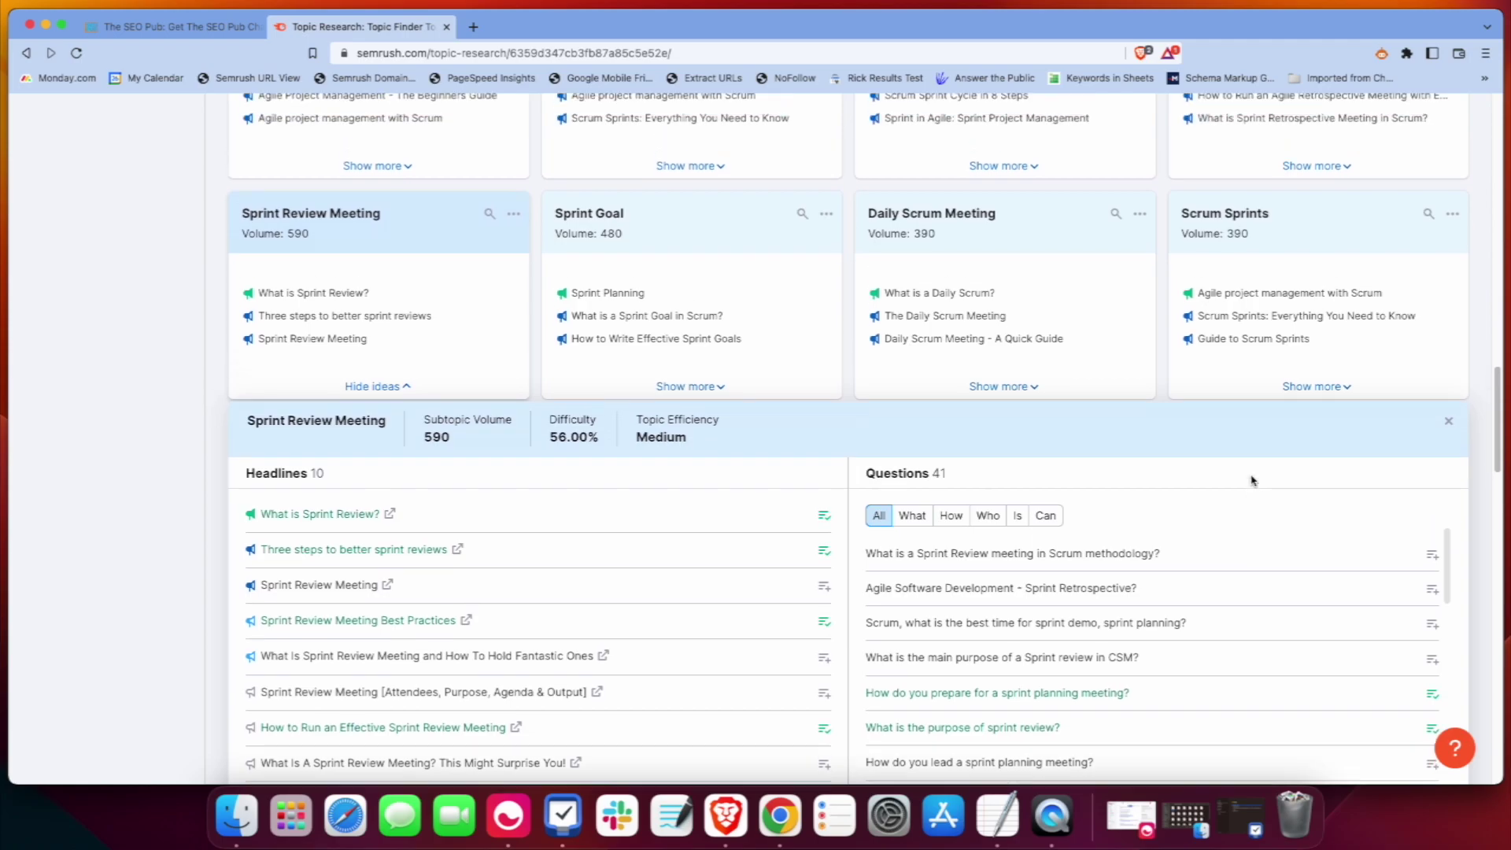
scroll(1252, 476, "up", 2)
scroll(799, 605, "up", 10)
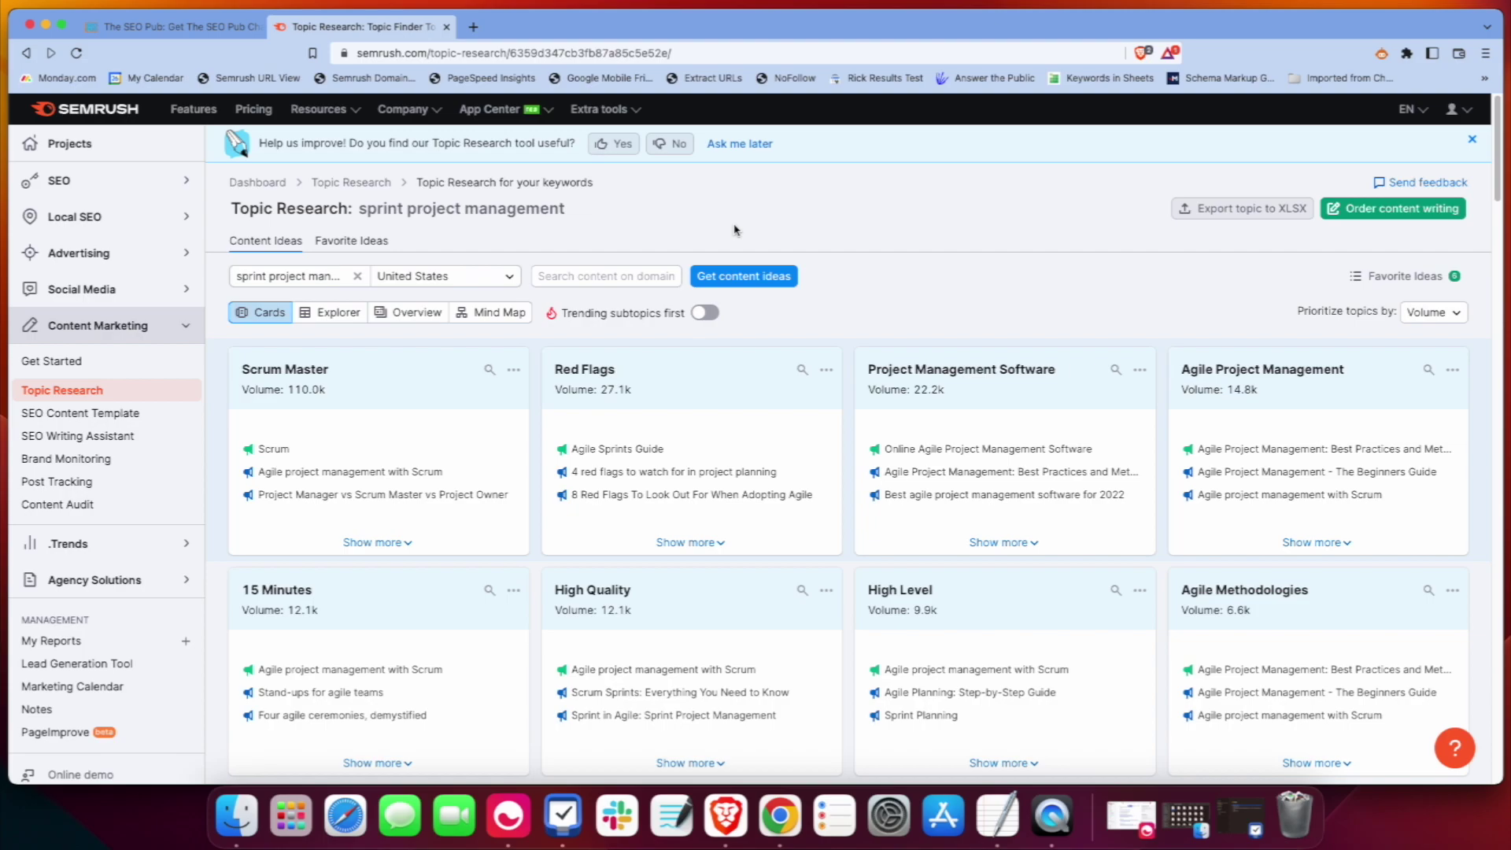
left_click(338, 244)
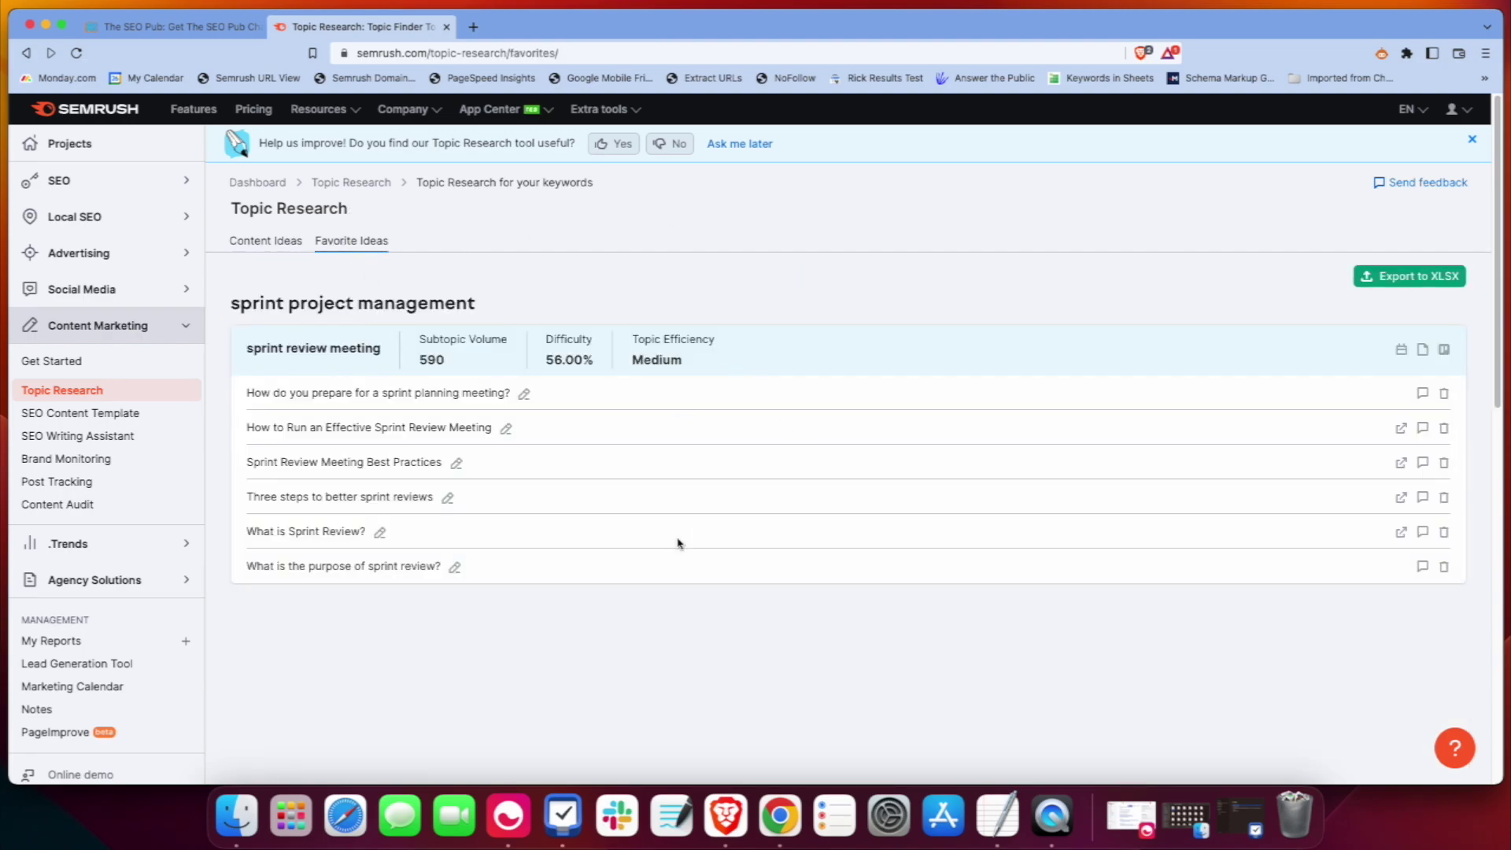
left_click(277, 242)
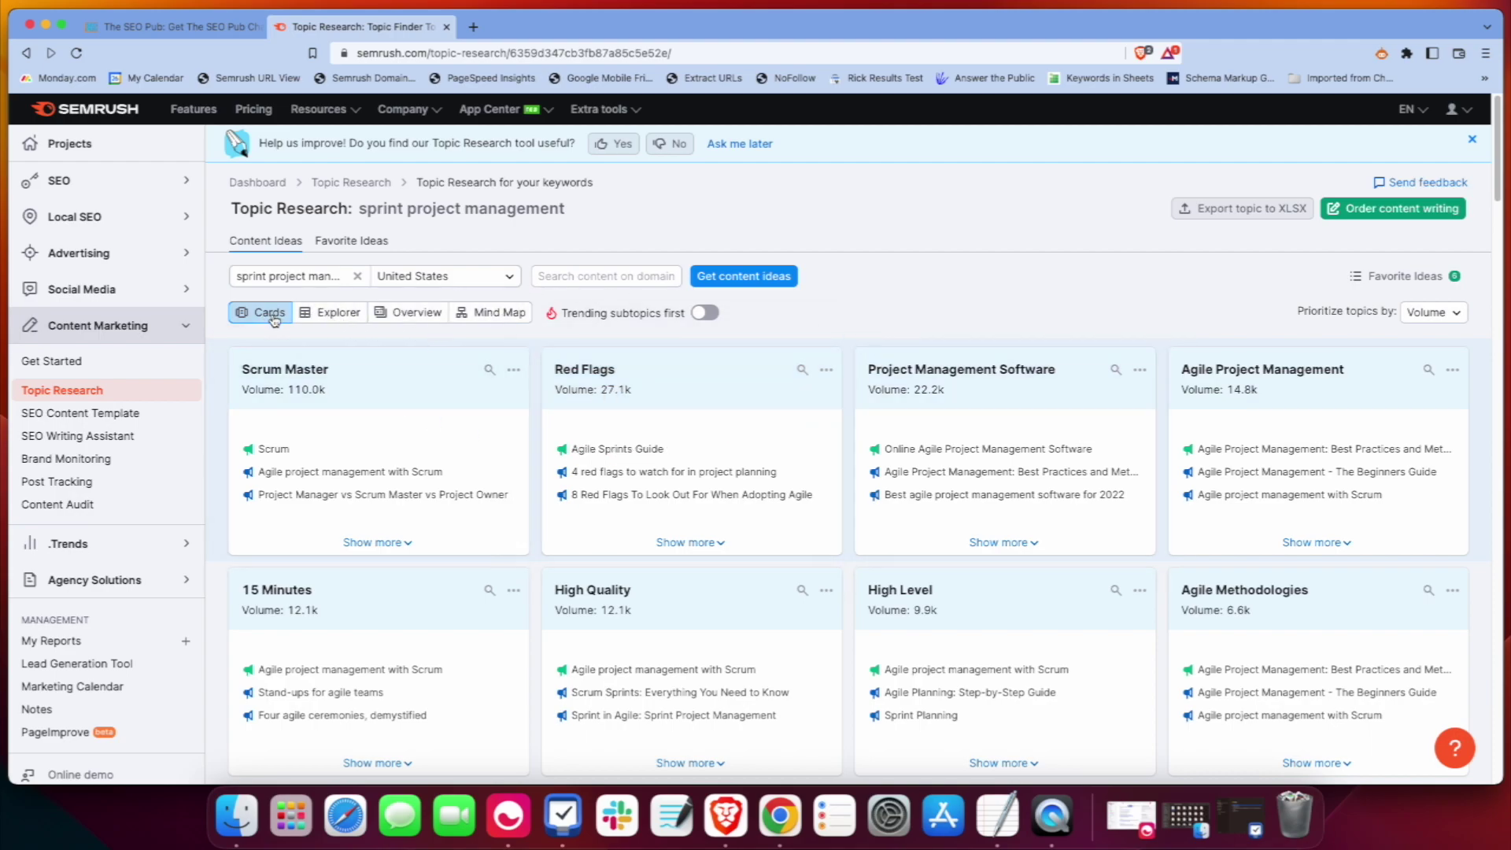
left_click(339, 315)
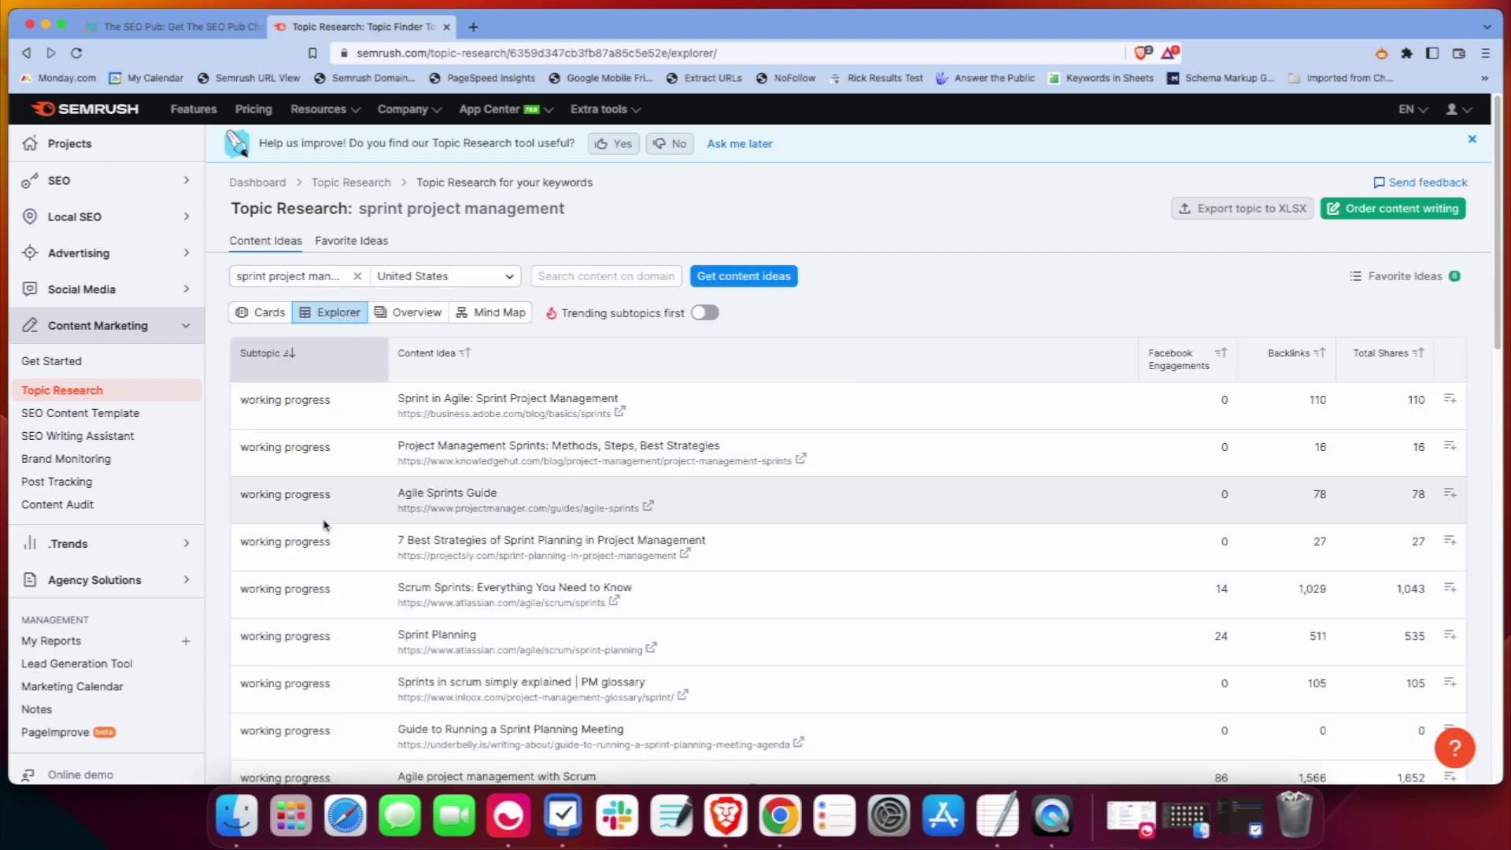
- Switch from the Explorer table to the Overview of top headlines and interesting questions
scroll(462, 504, "down", 10)
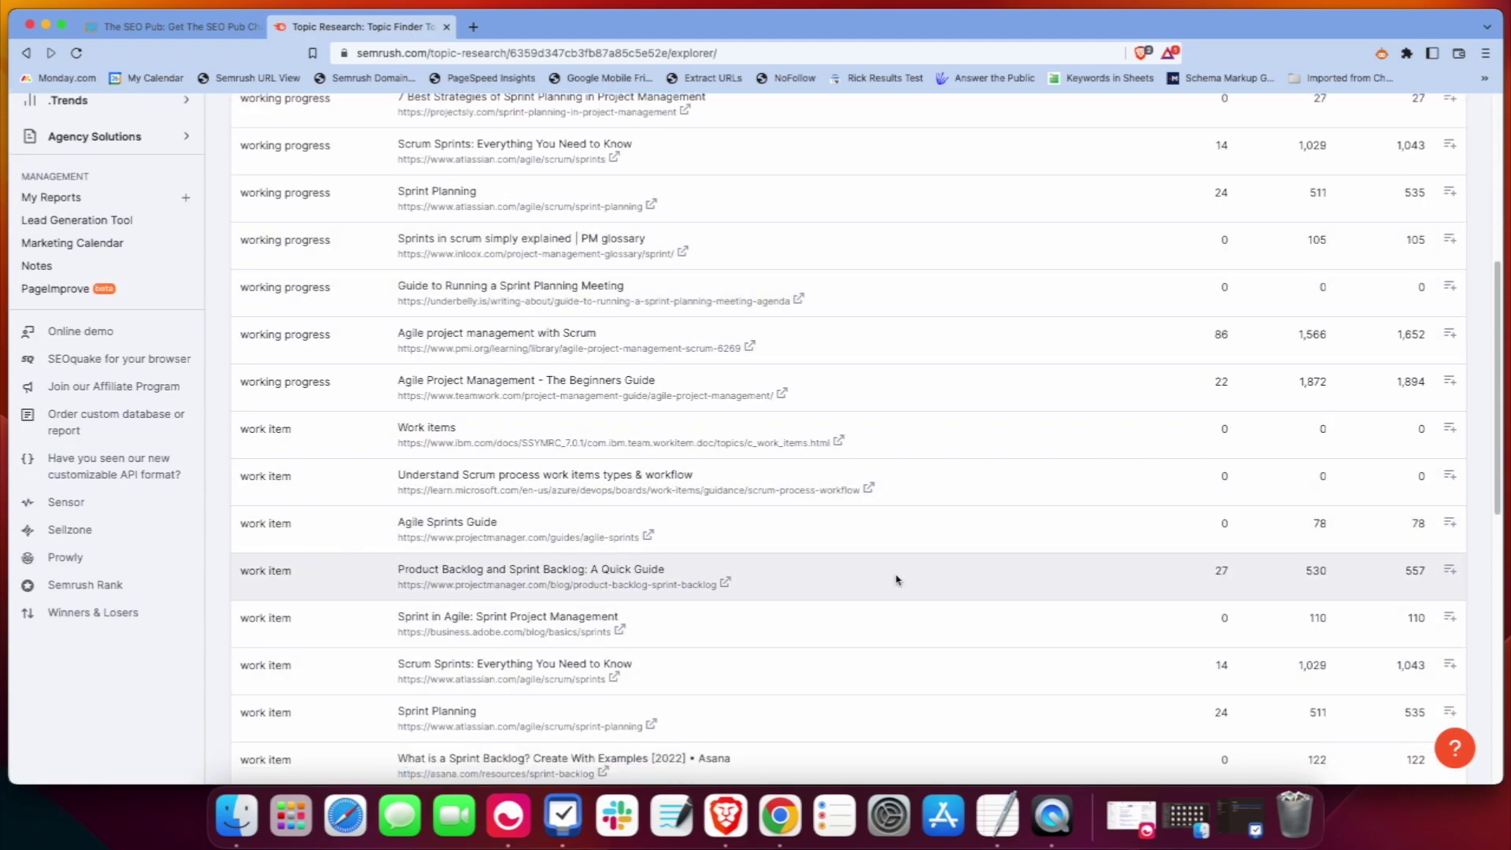
scroll(896, 580, "up", 10)
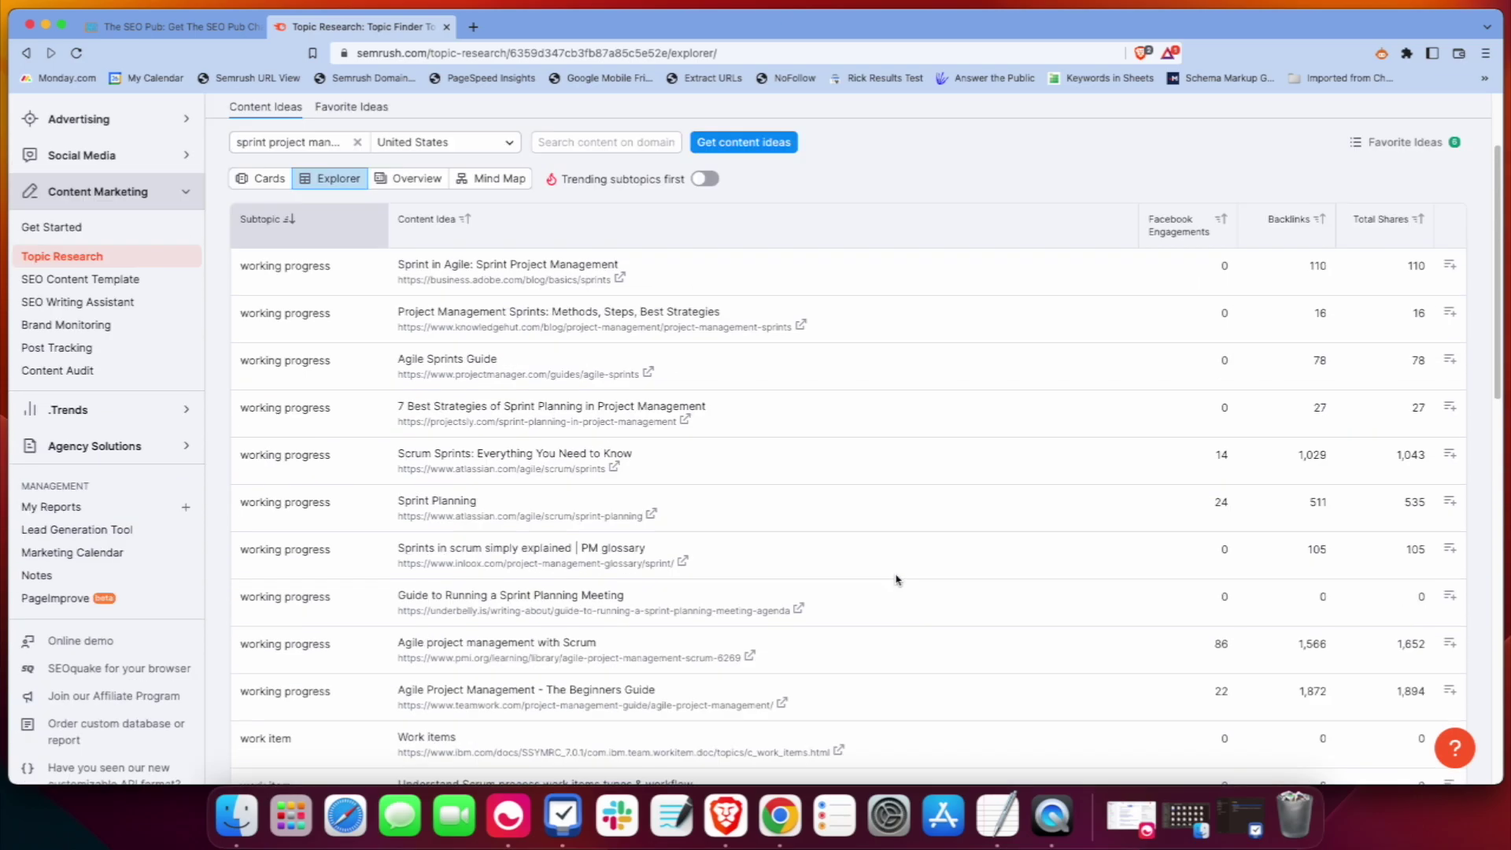
left_click(418, 313)
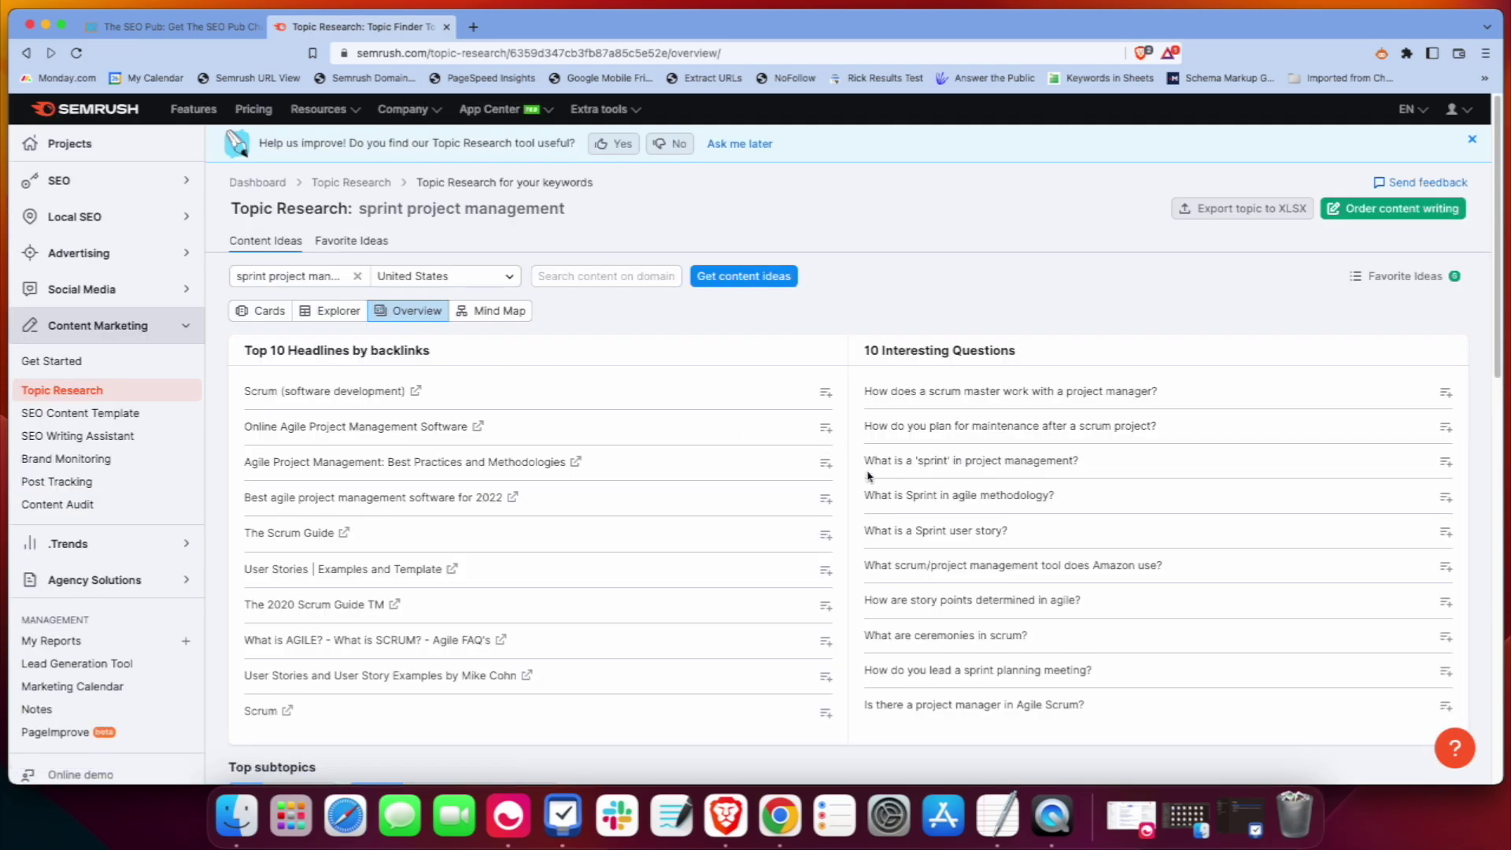
scroll(868, 476, "down", 5)
scroll(869, 476, "up", 5)
left_click(495, 313)
scroll(943, 523, "down", 1)
scroll(944, 531, "down", 5)
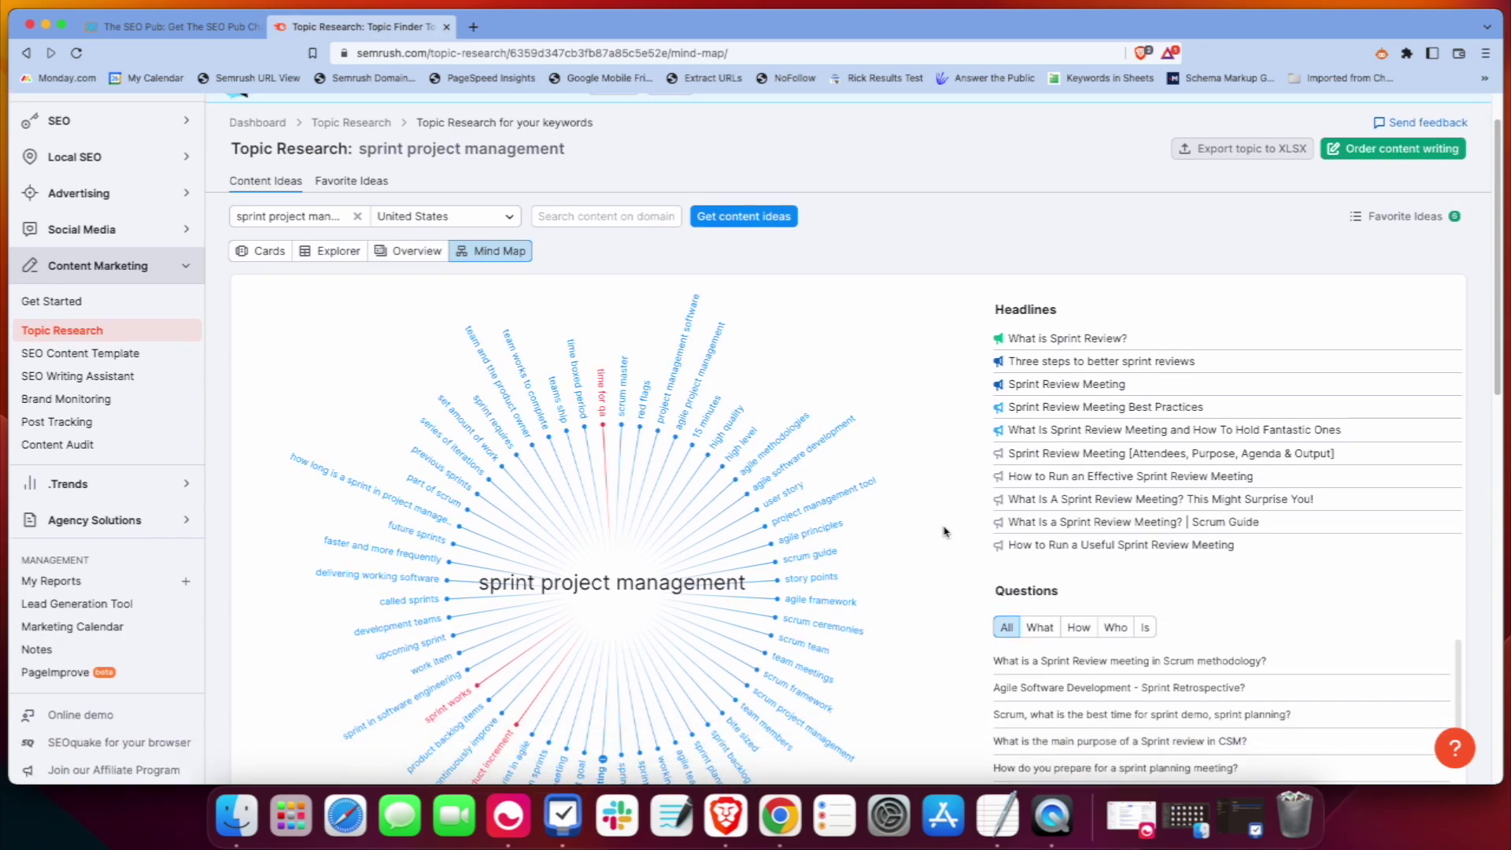
scroll(945, 532, "down", 1)
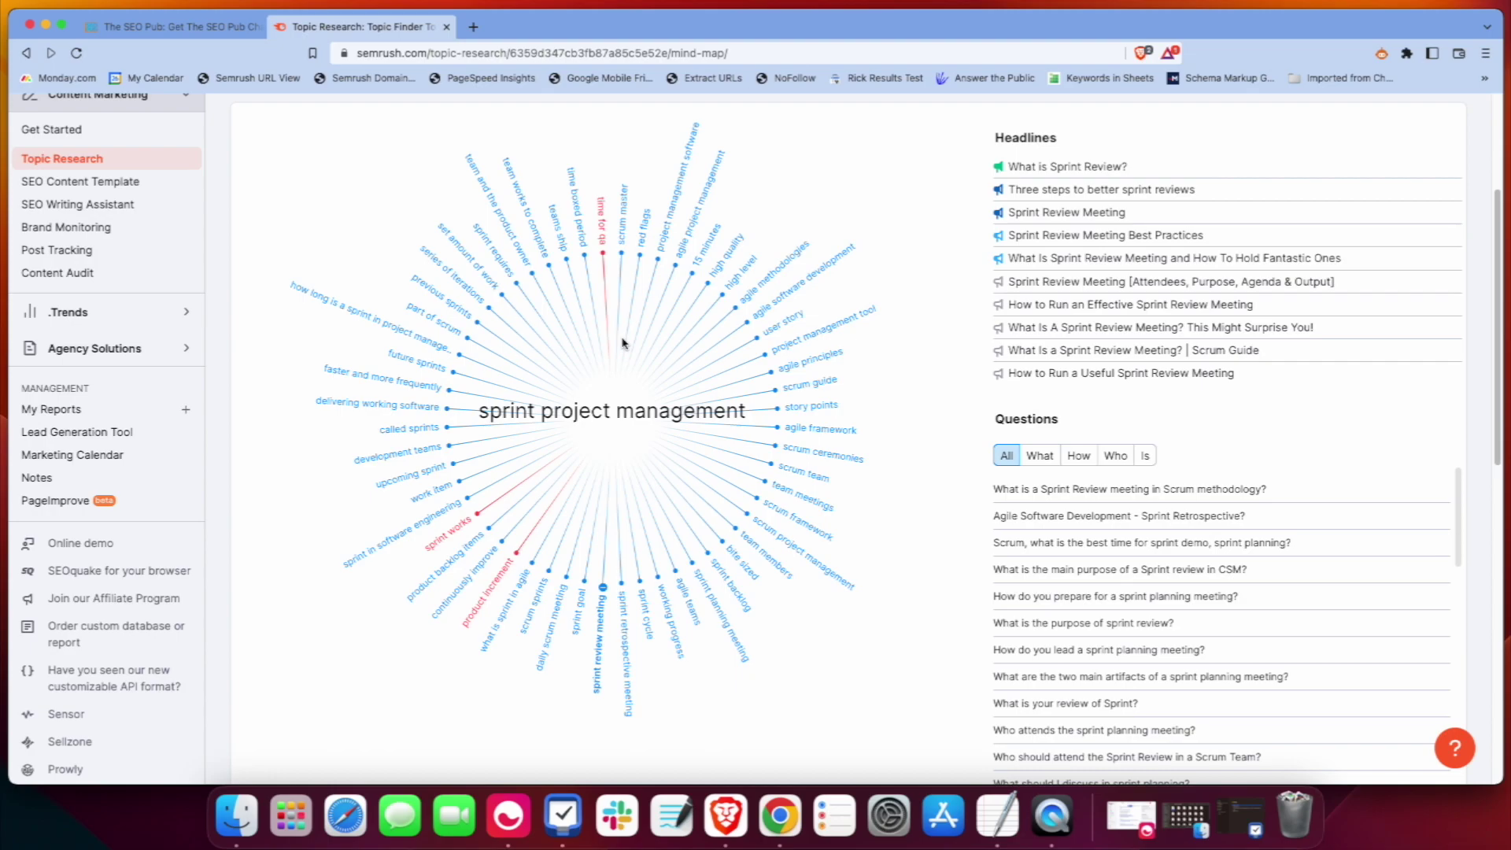
scroll(622, 343, "up", 3)
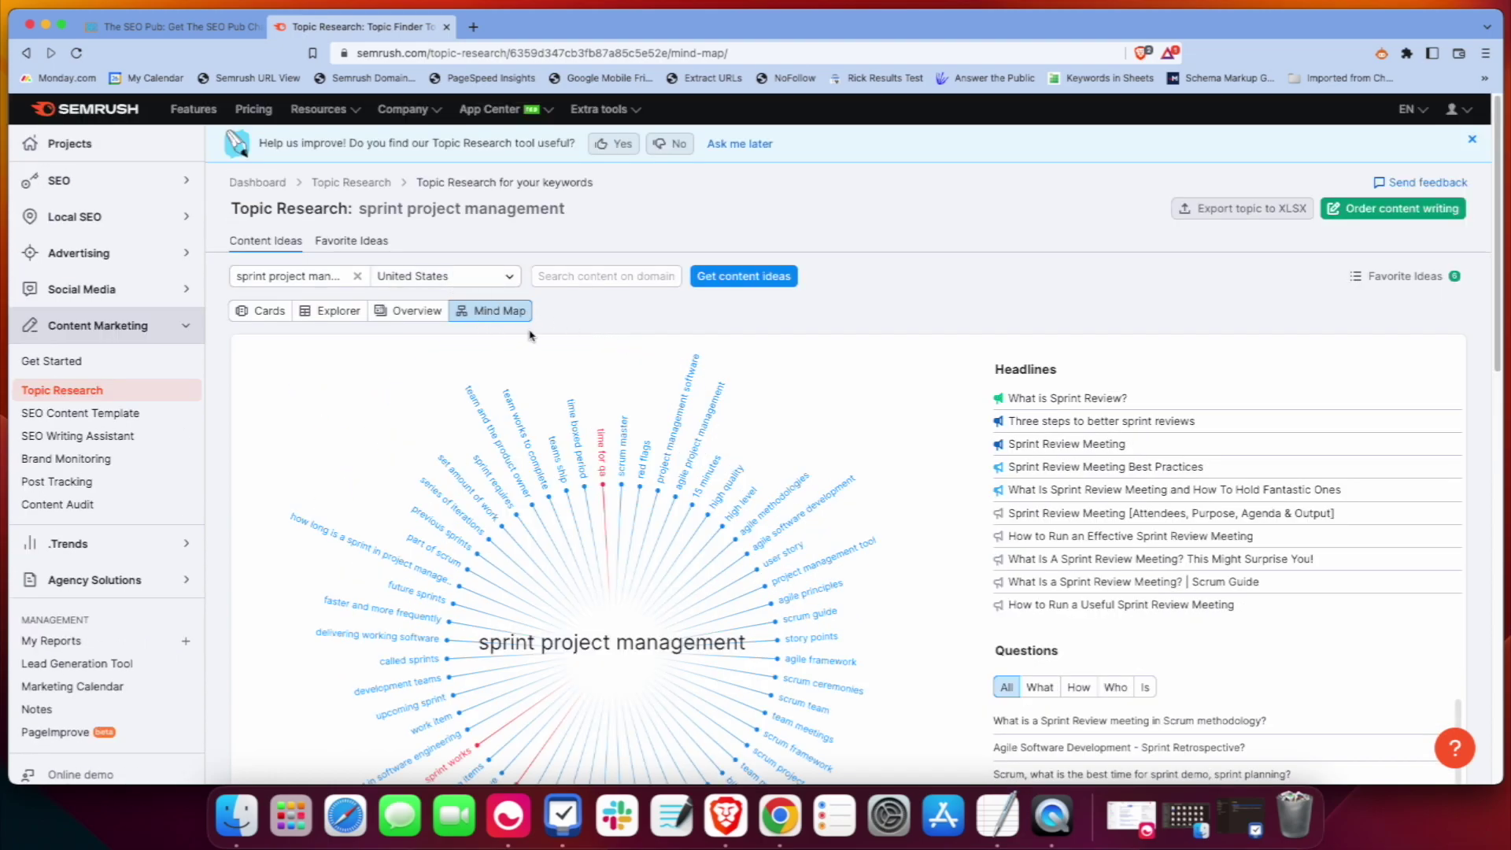
- Rerun the research limited to clickup.com, then return to the Topic Research start page
left_click(580, 281)
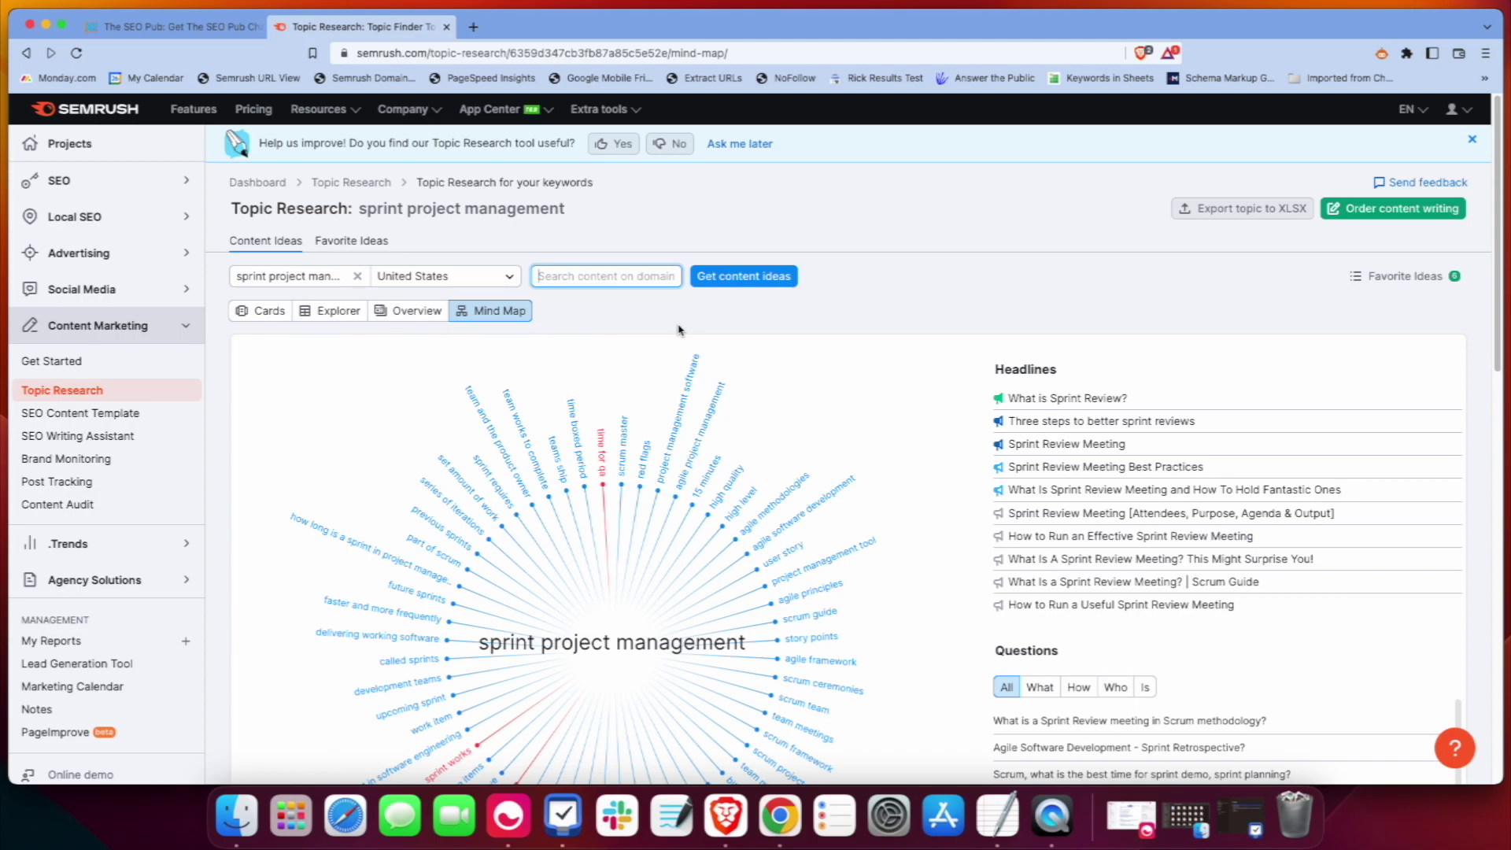
type("clickup.com")
left_click(757, 277)
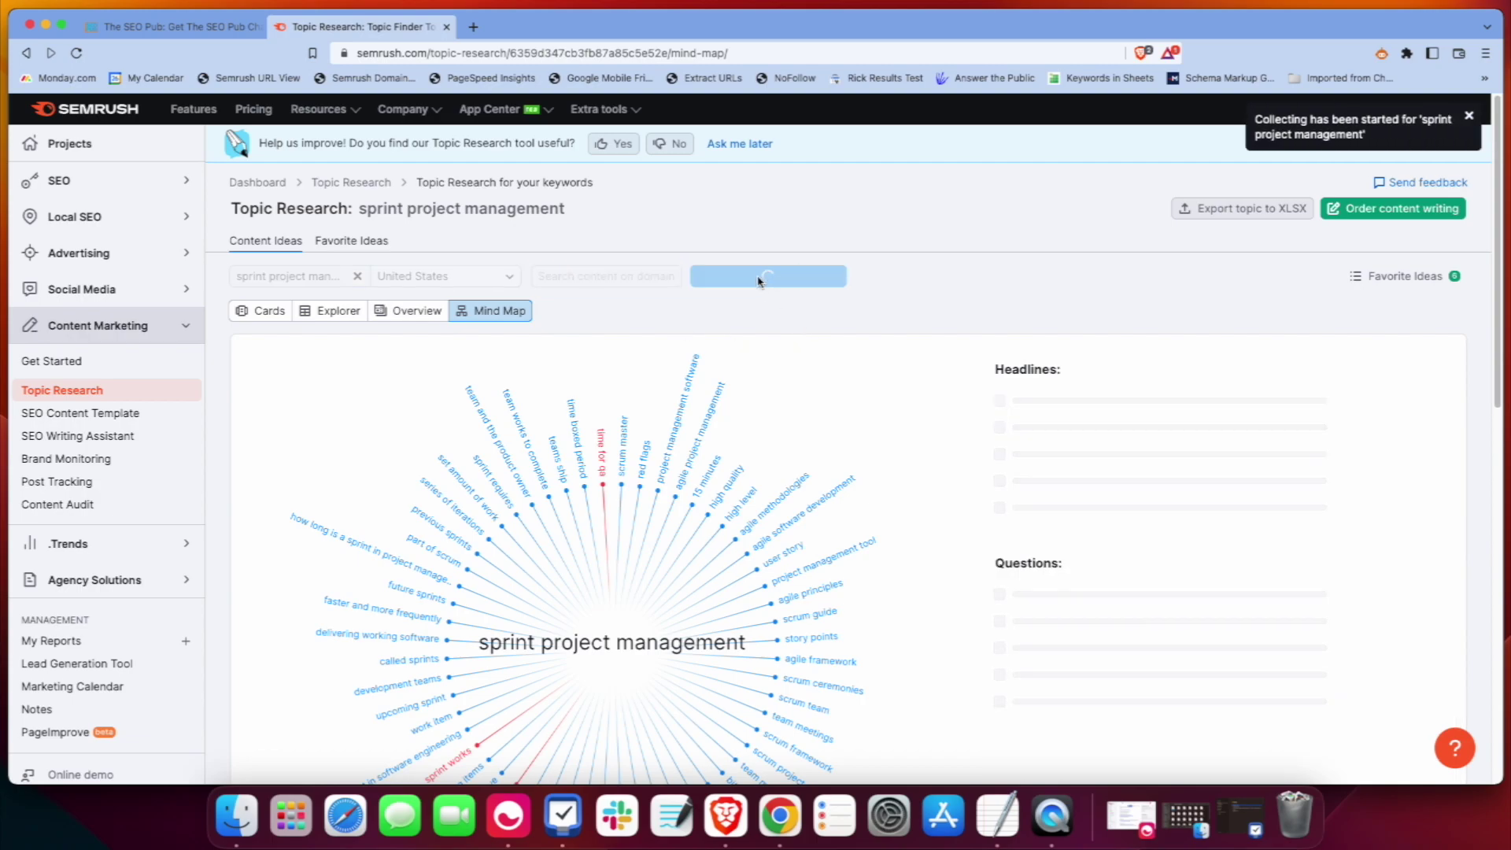
left_click(369, 191)
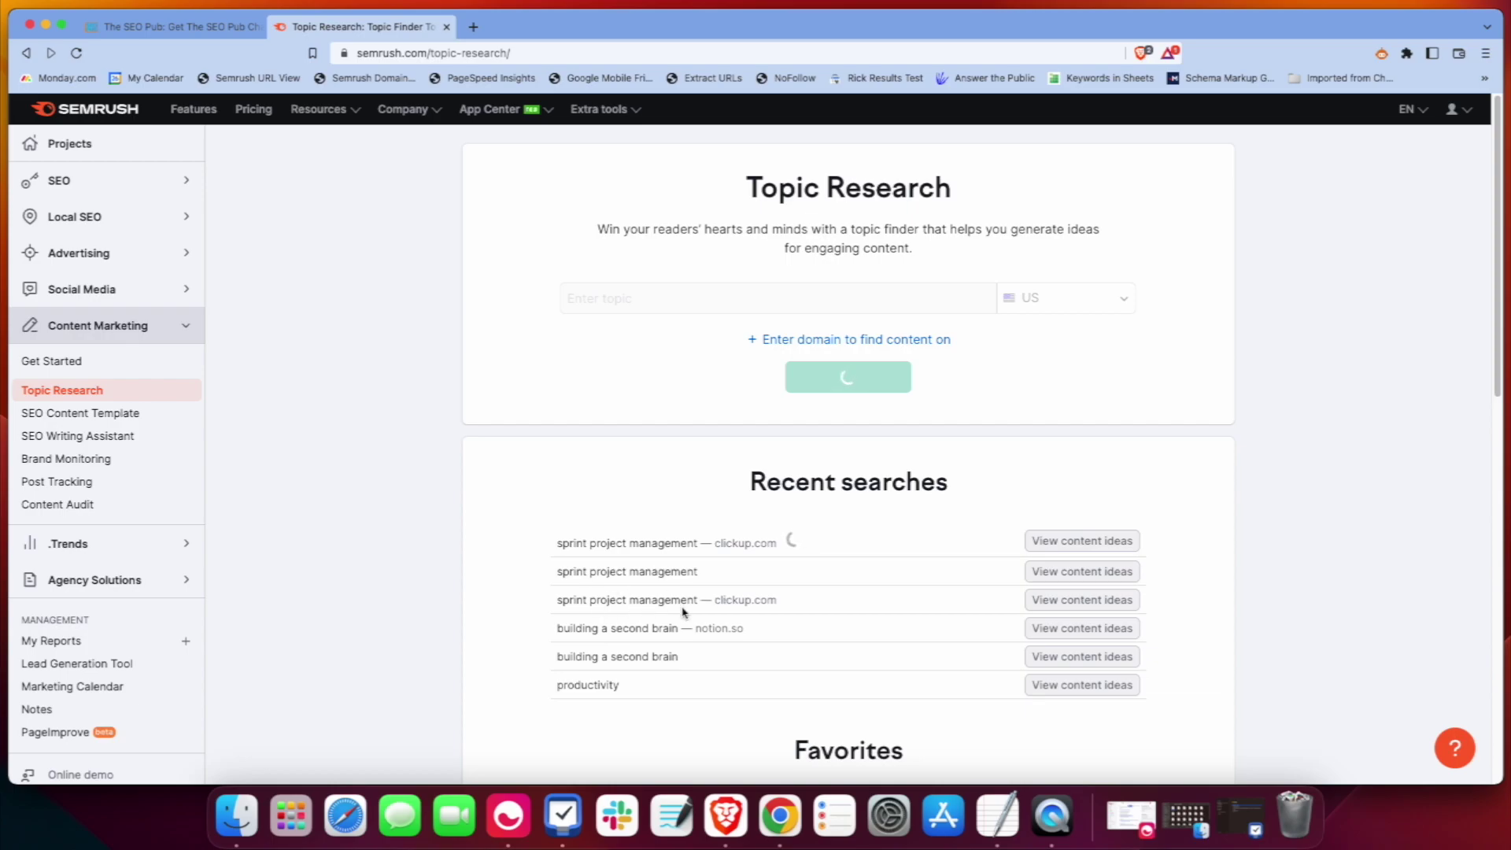
- Reopen the clickup.com-limited results and display the subtopics as cards
left_click(1043, 602)
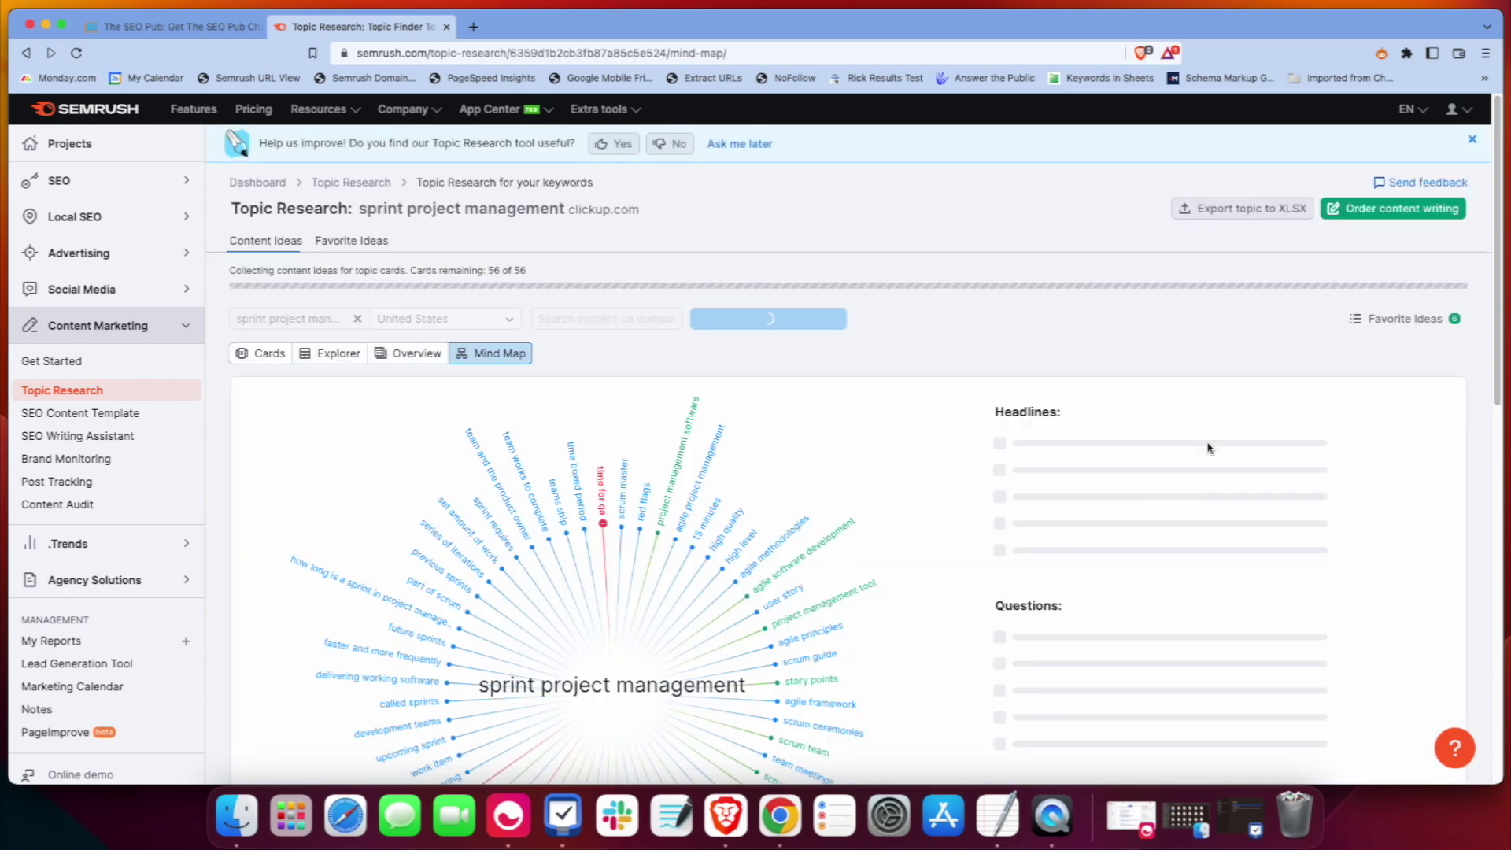
left_click(265, 354)
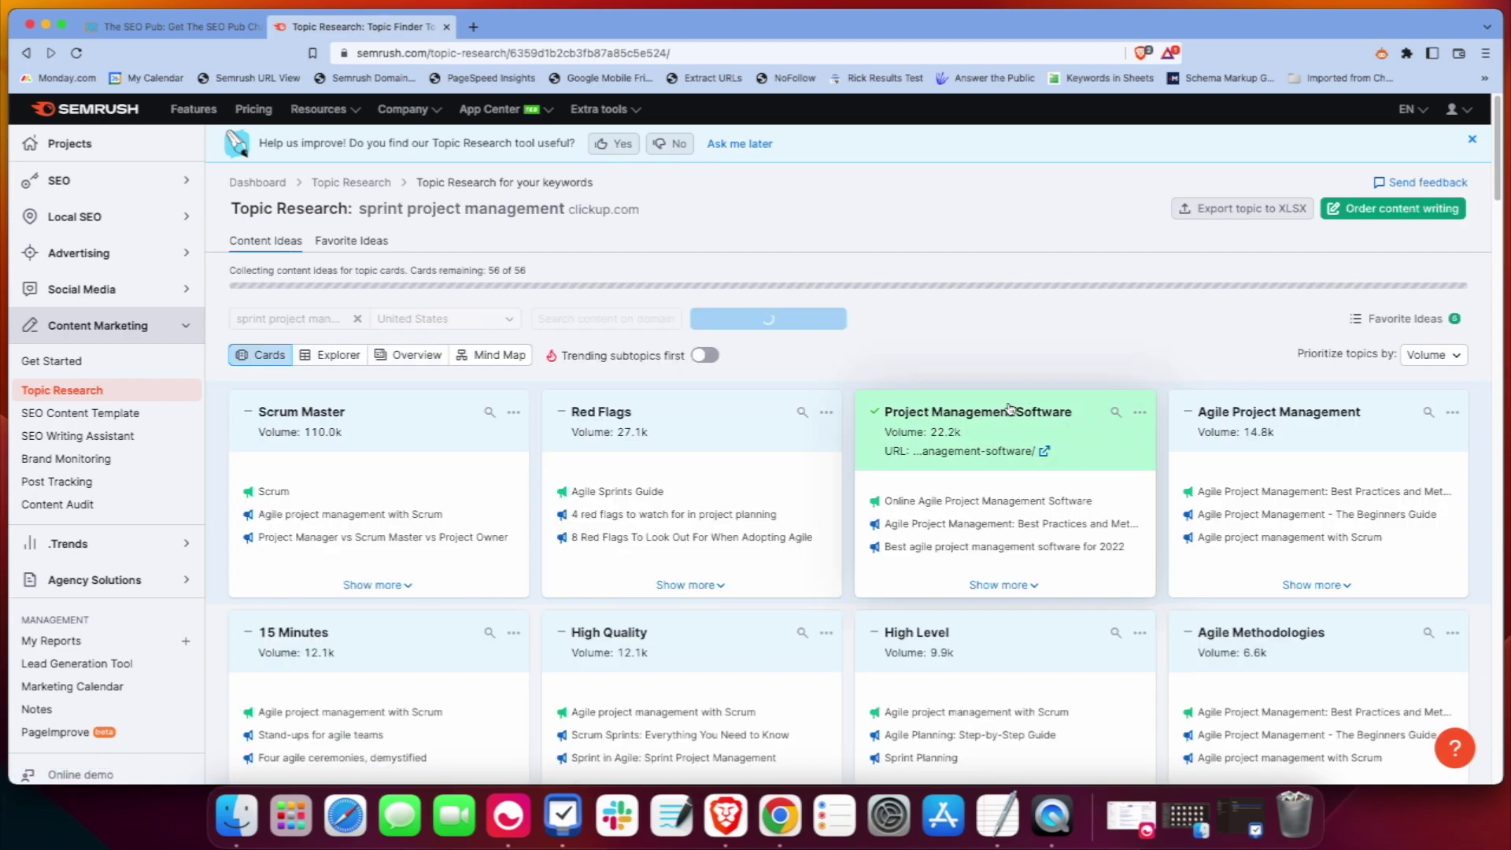
scroll(1075, 442, "down", 3)
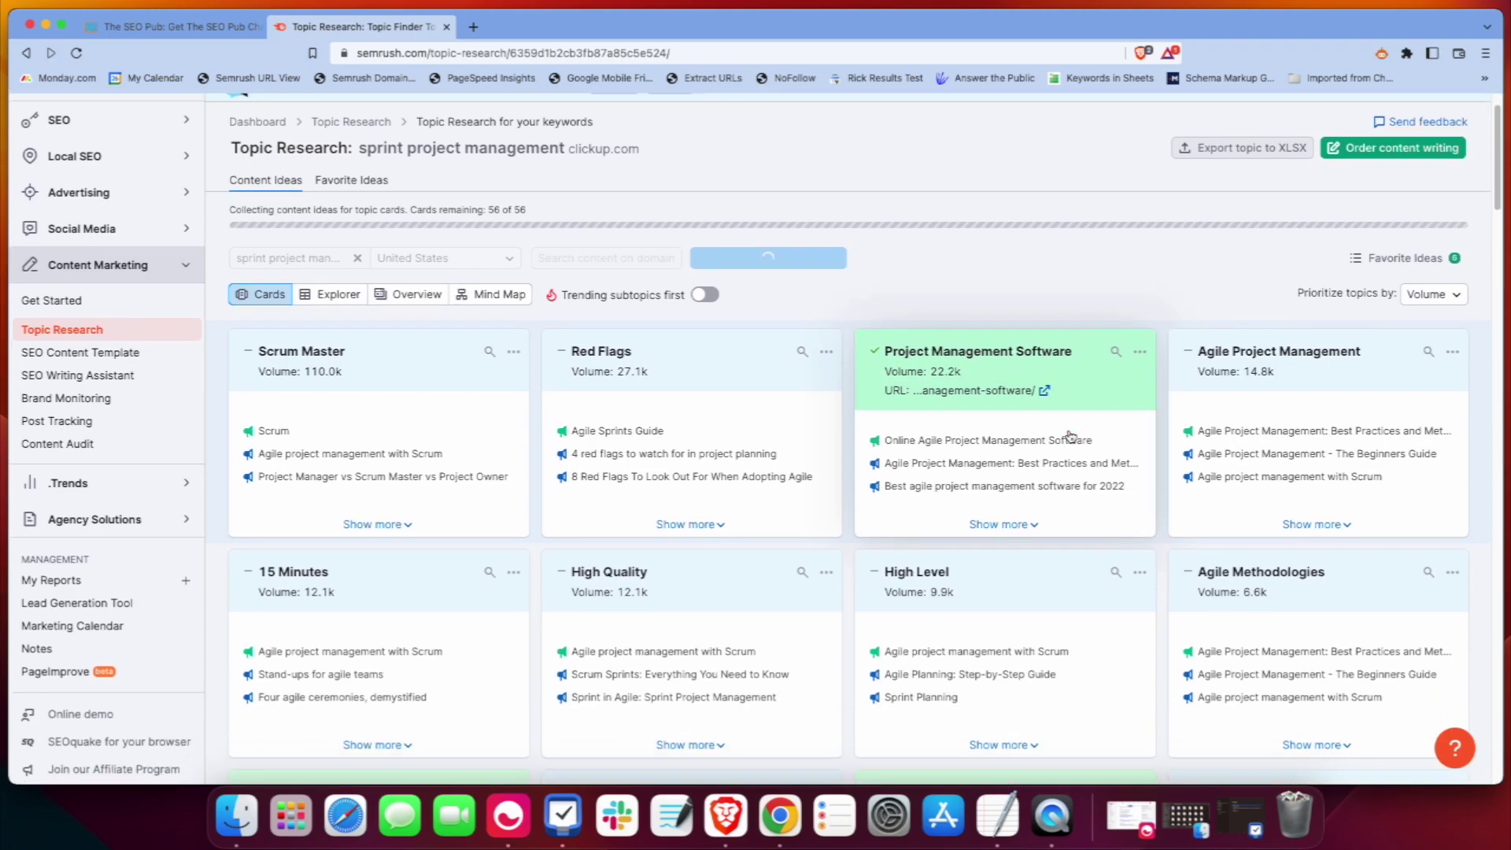
scroll(1070, 436, "down", 2)
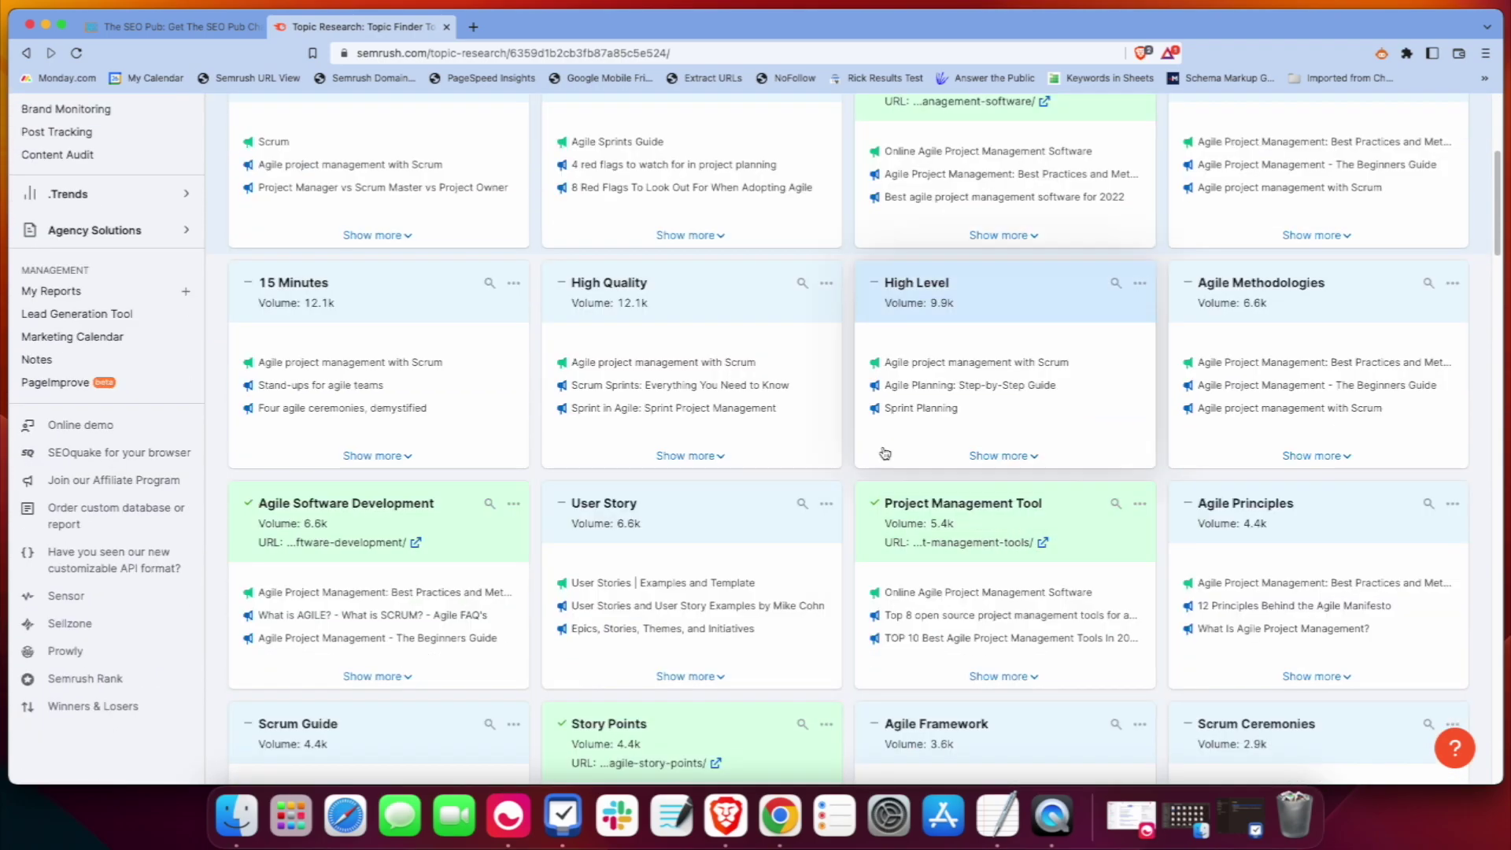
scroll(944, 598, "down", 5)
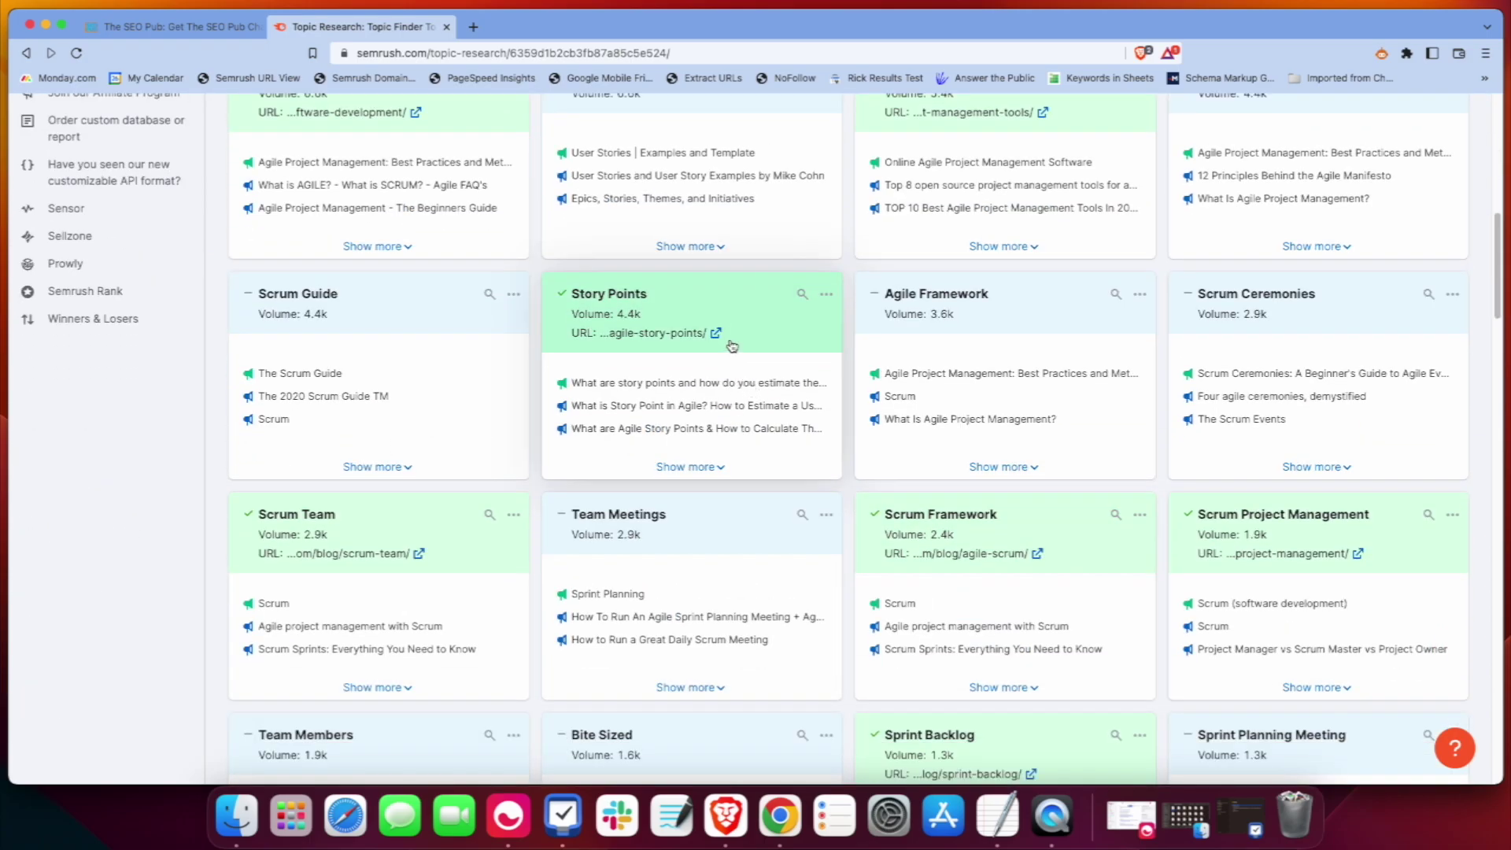
- Expand the Story Points subtopic's ideas: 4400 volume, 56.00% difficulty, 31 questions
left_click(731, 346)
scroll(634, 612, "down", 1)
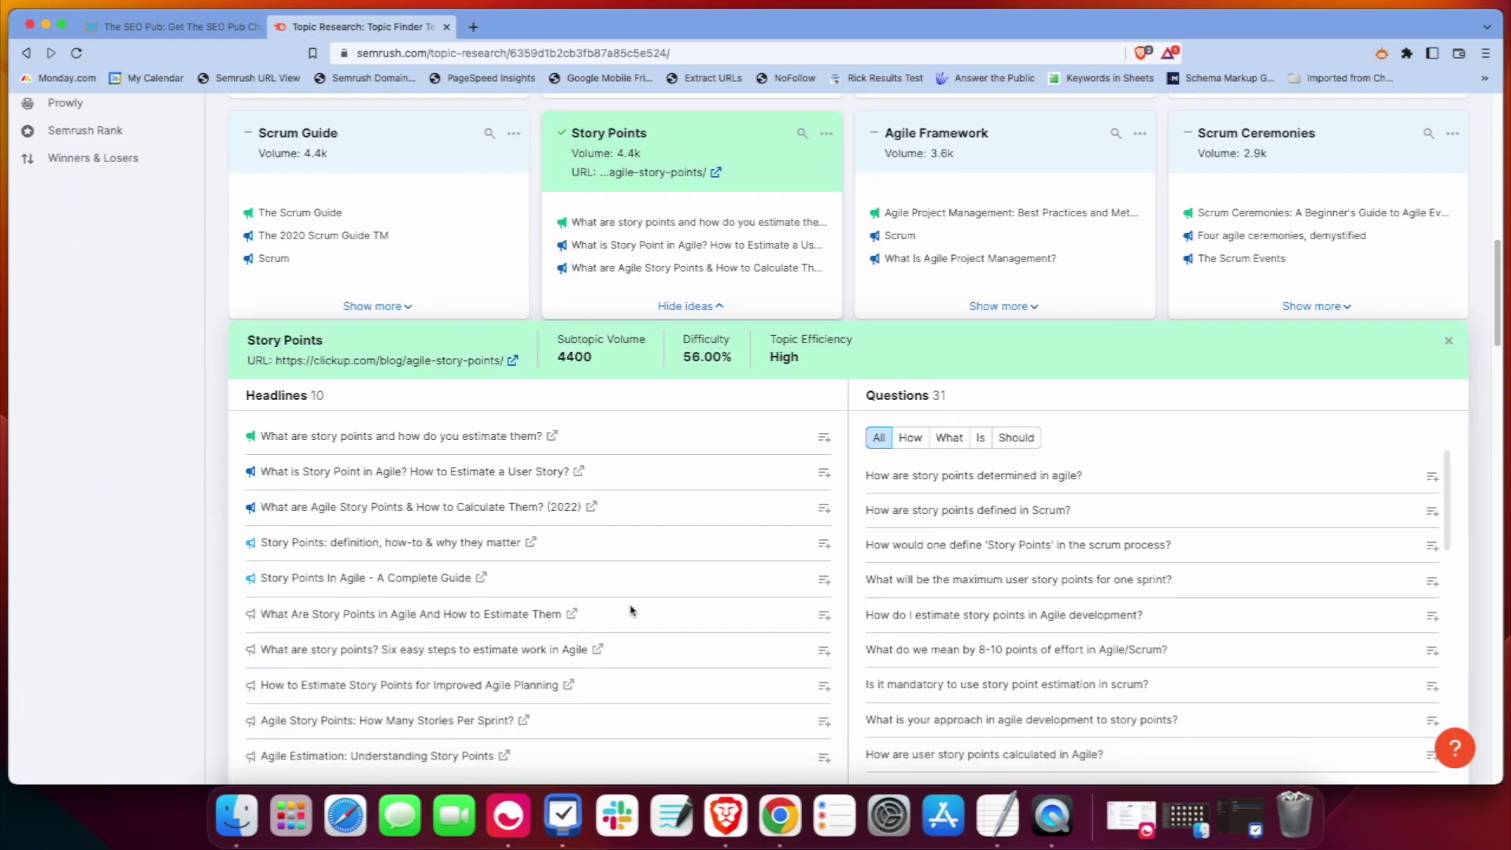
scroll(630, 612, "down", 1)
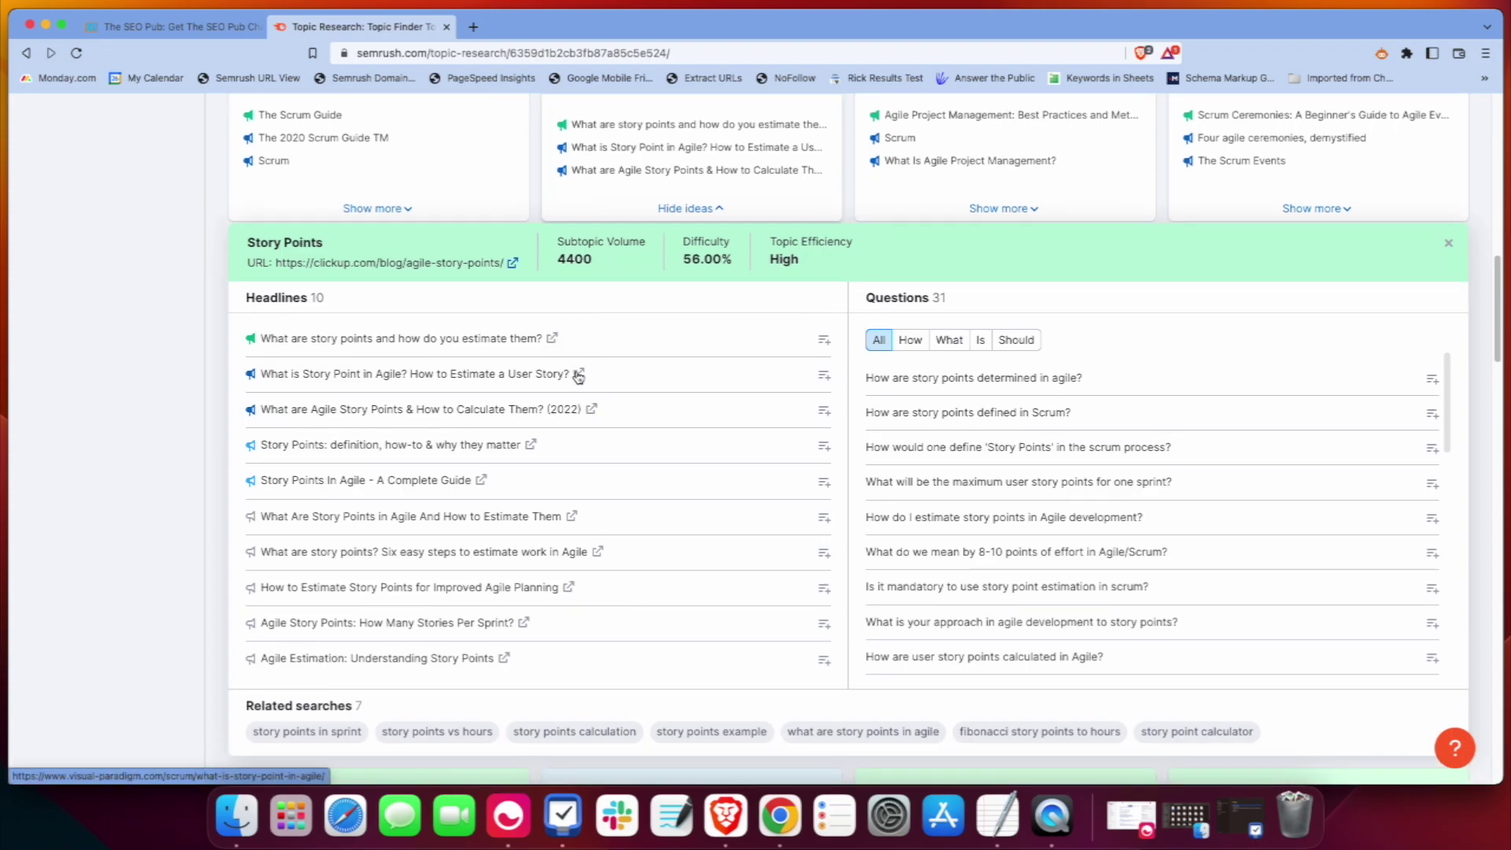
- Open ClickUp's agile story points article in a new tab, then return to Semrush
left_click(592, 413)
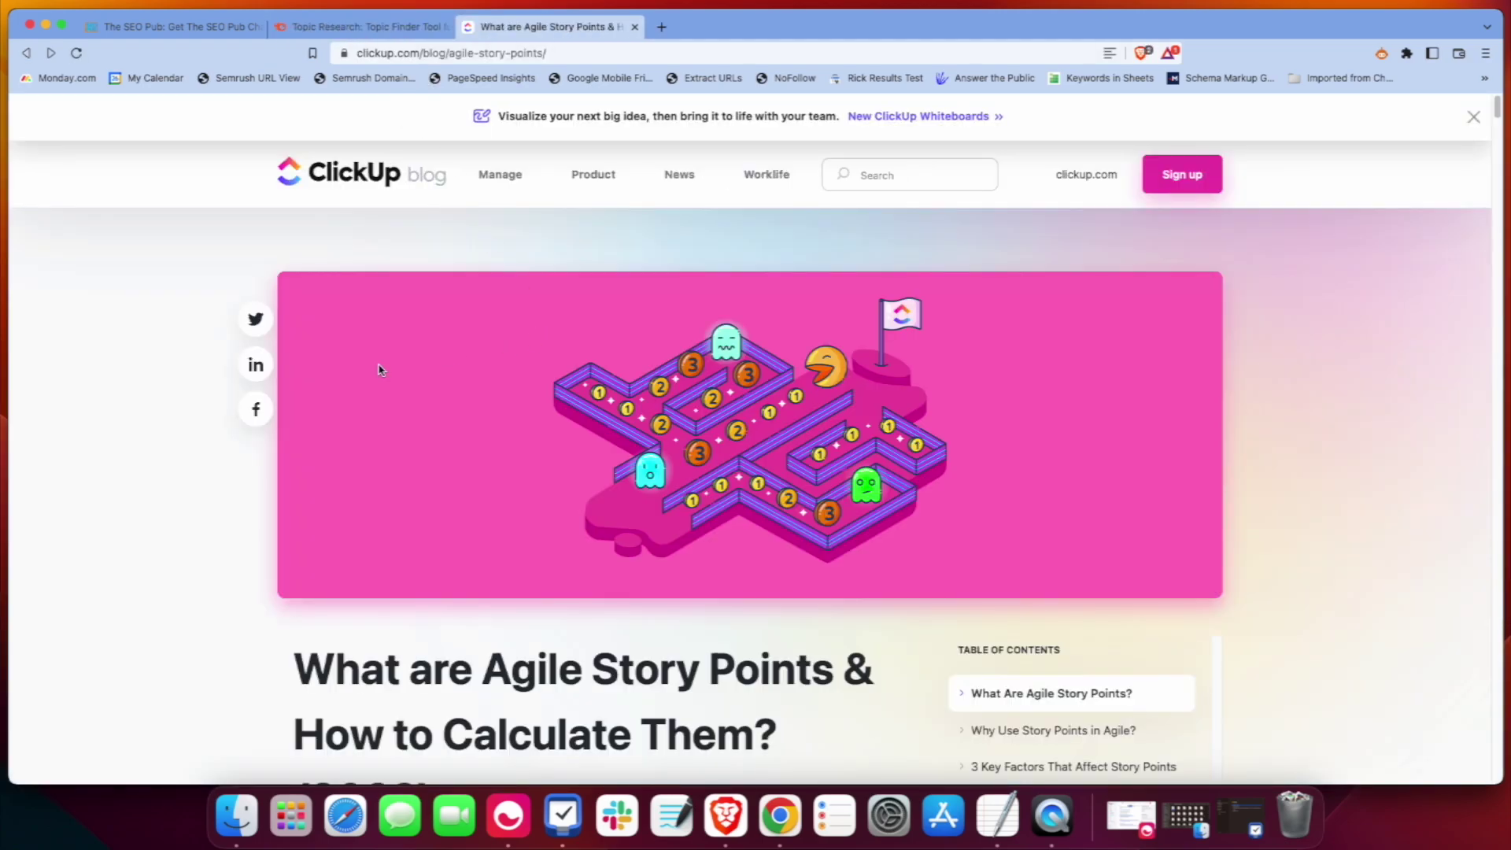
scroll(381, 370, "down", 3)
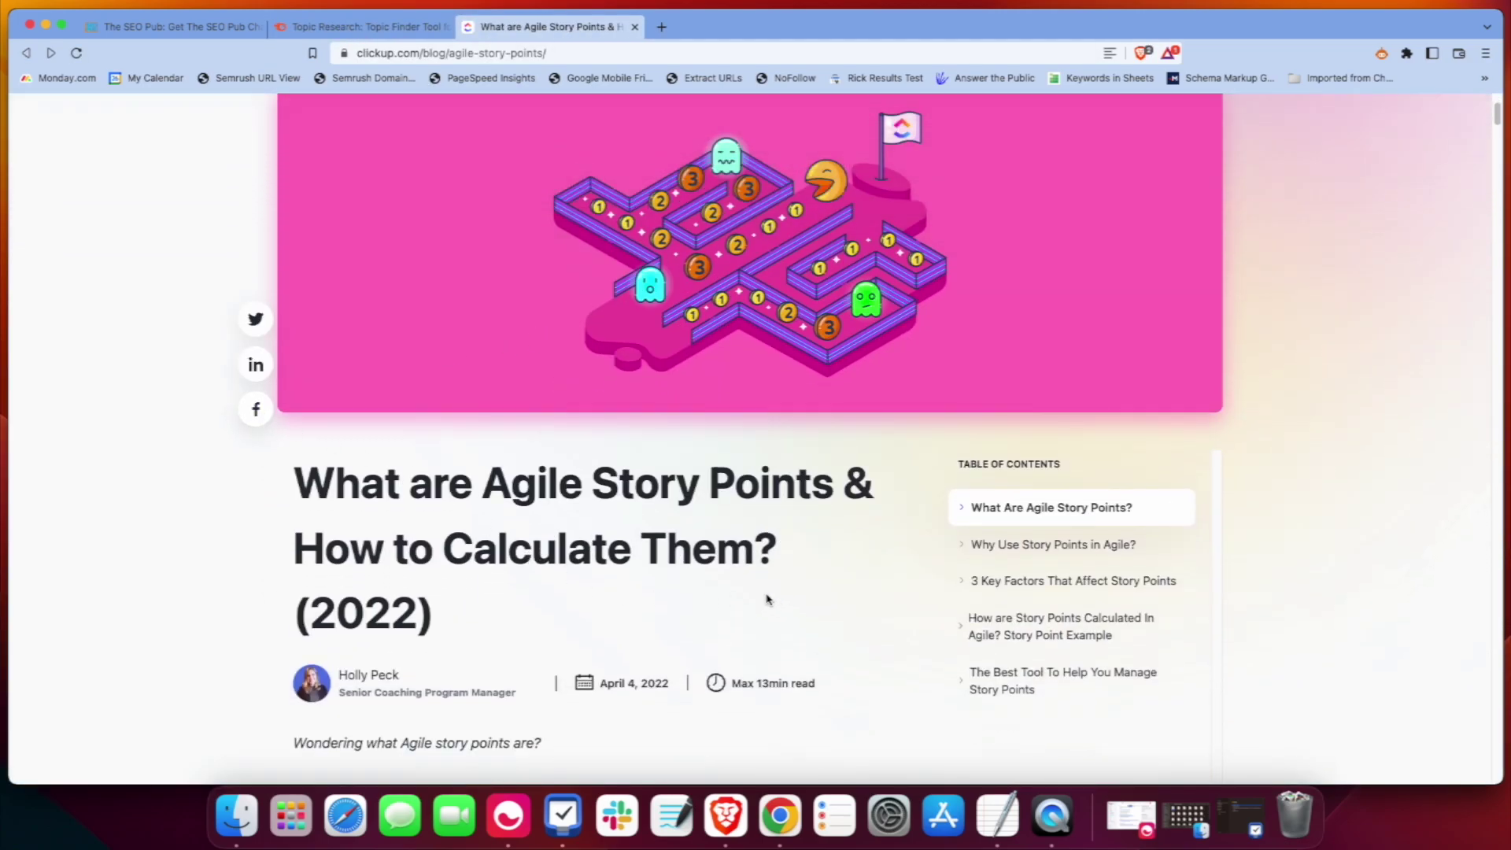
scroll(452, 353, "up", 3)
left_click(391, 23)
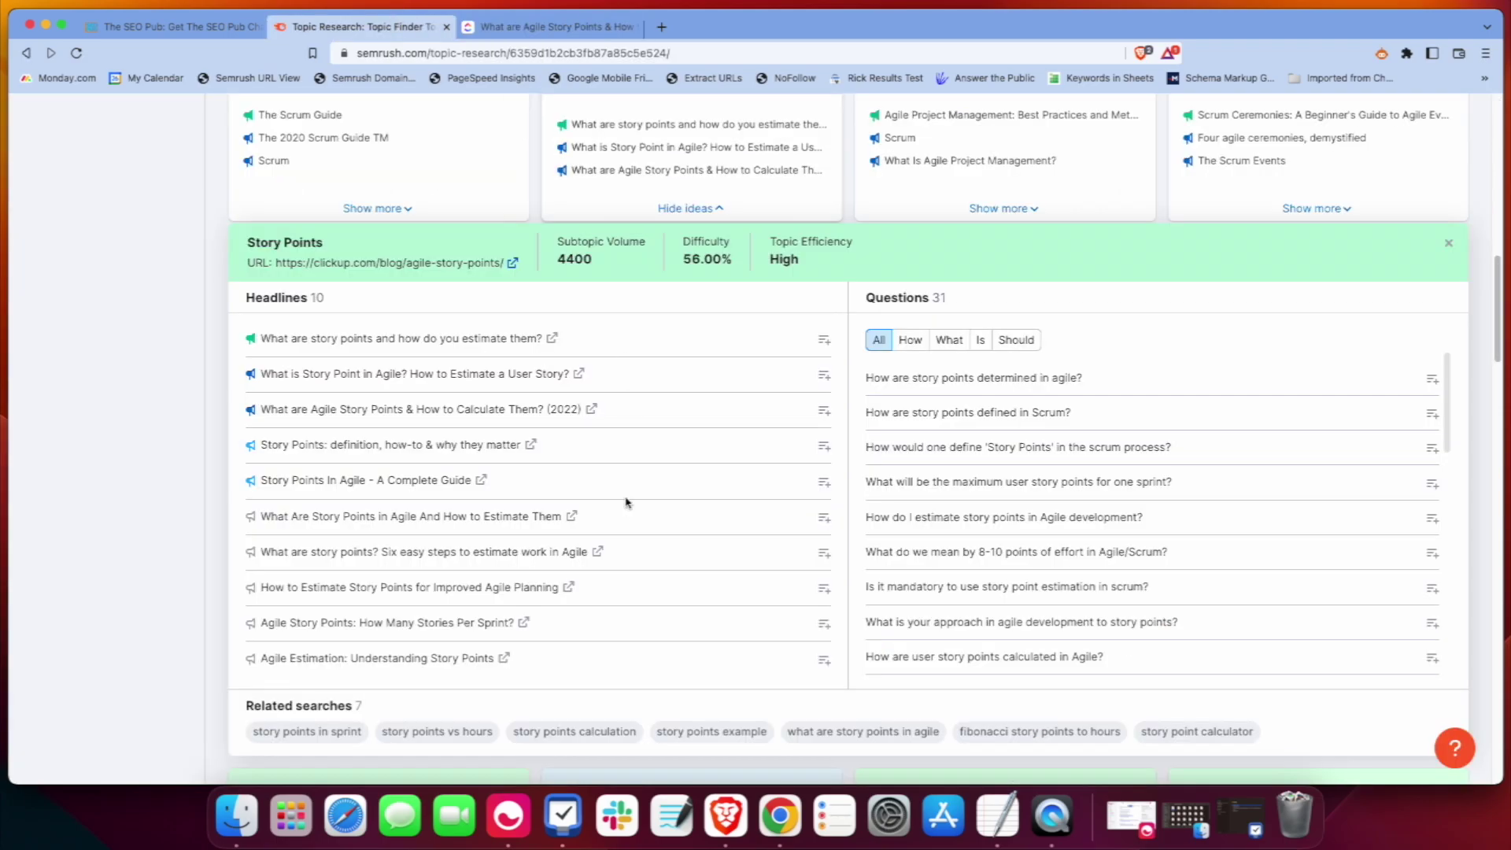
- Close the Story Points panel and review the clickup.com card grid, highlighting covered subtopics green
left_click(1448, 243)
scroll(1052, 548, "down", 2)
scroll(1052, 548, "down", 4)
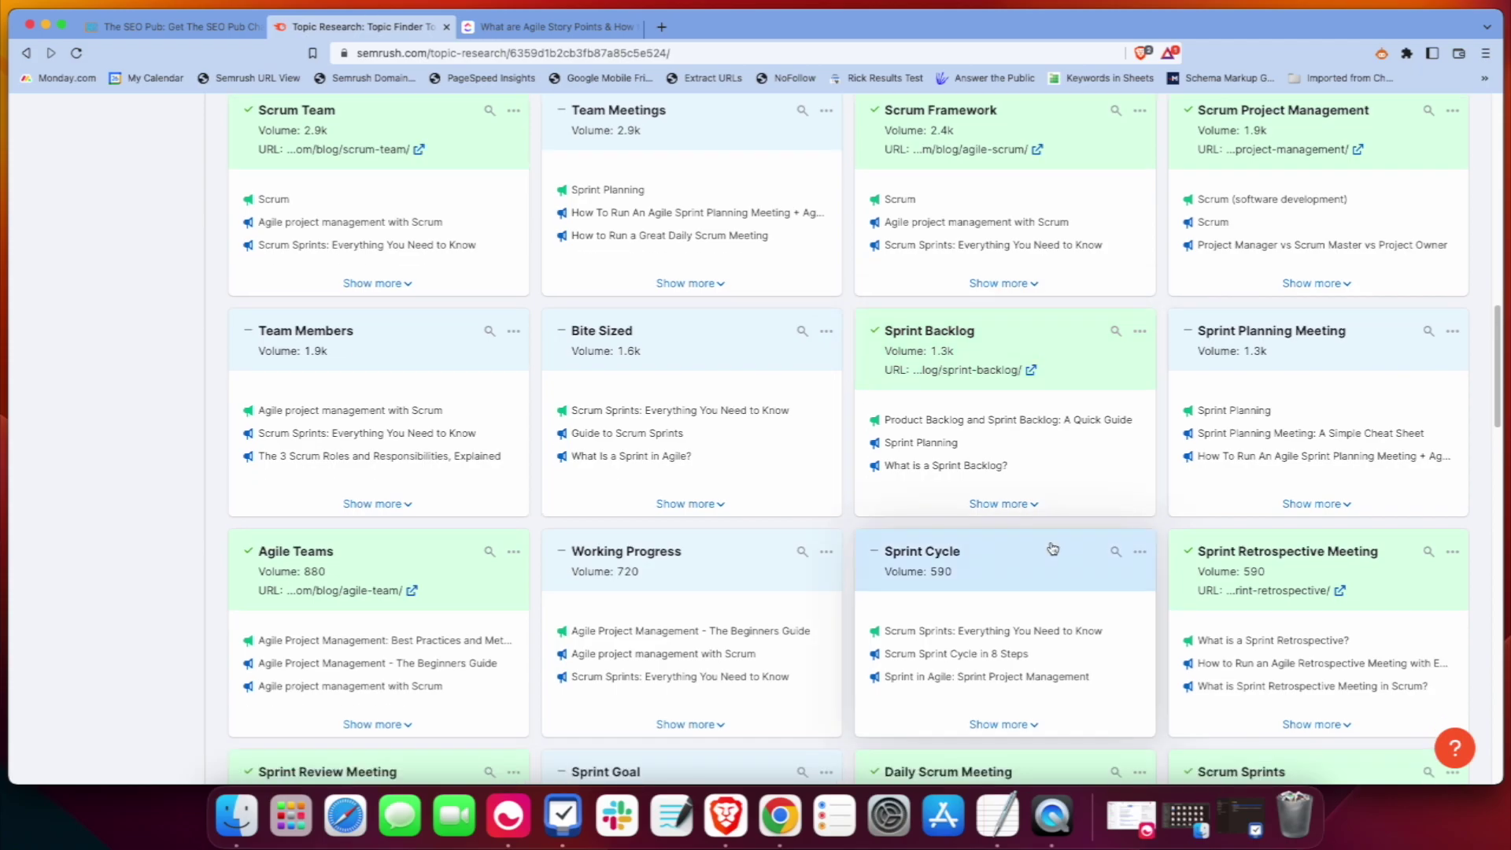
scroll(1053, 548, "down", 8)
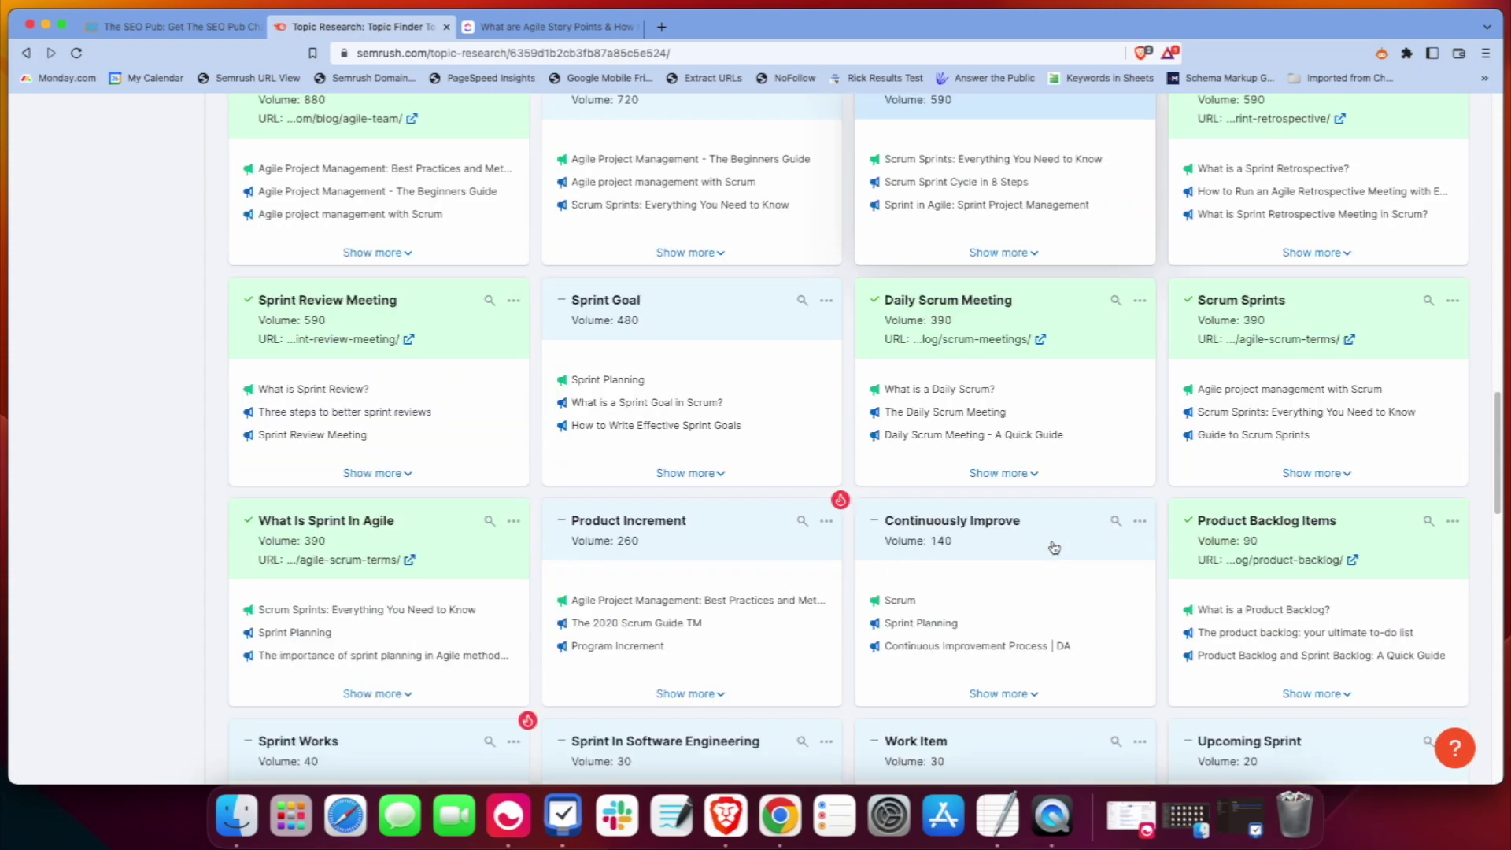
scroll(1053, 547, "down", 2)
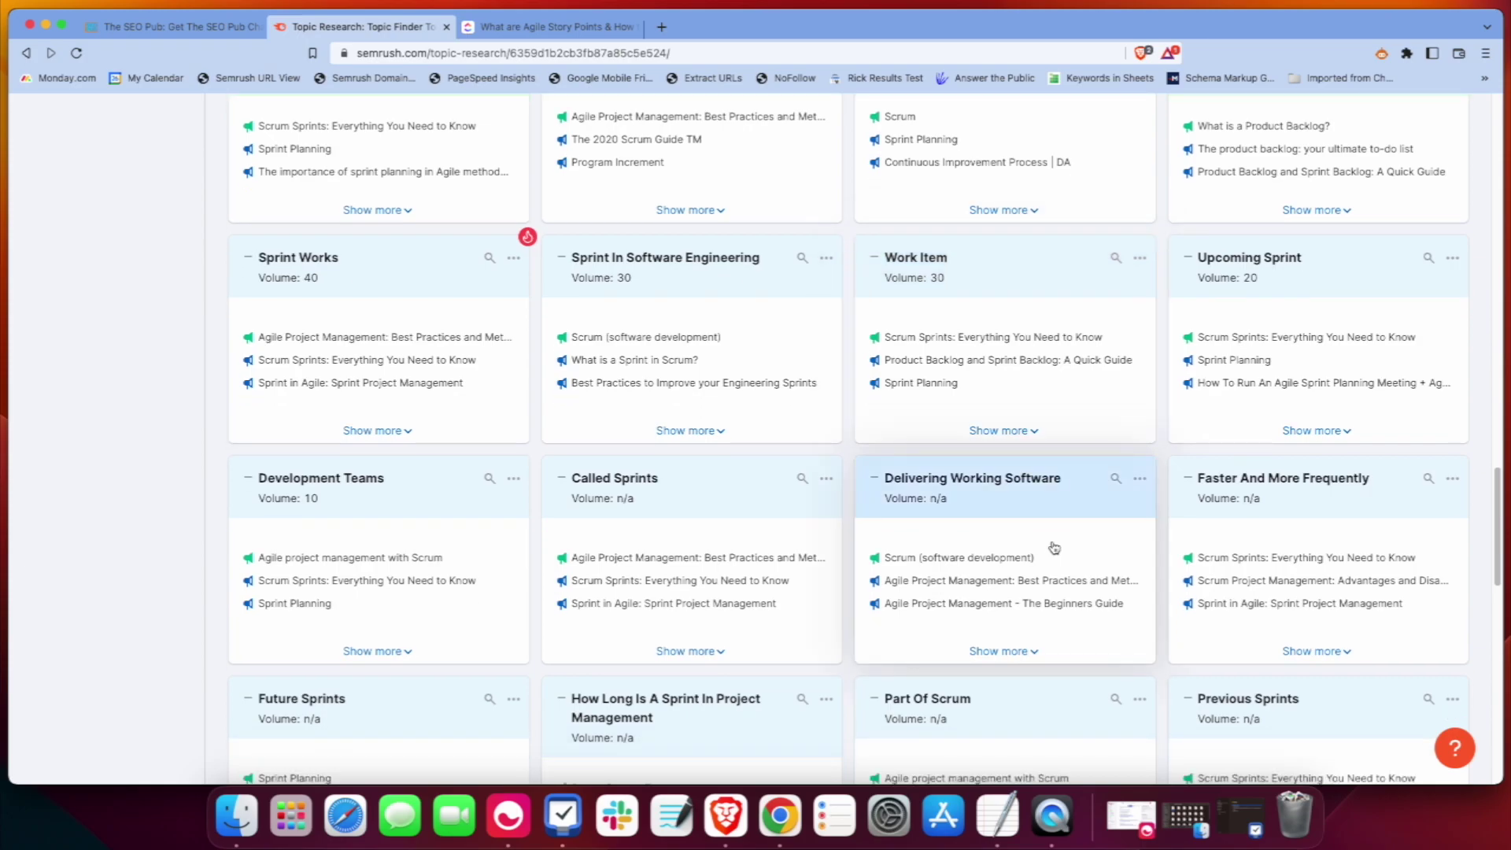
scroll(1054, 548, "up", 4)
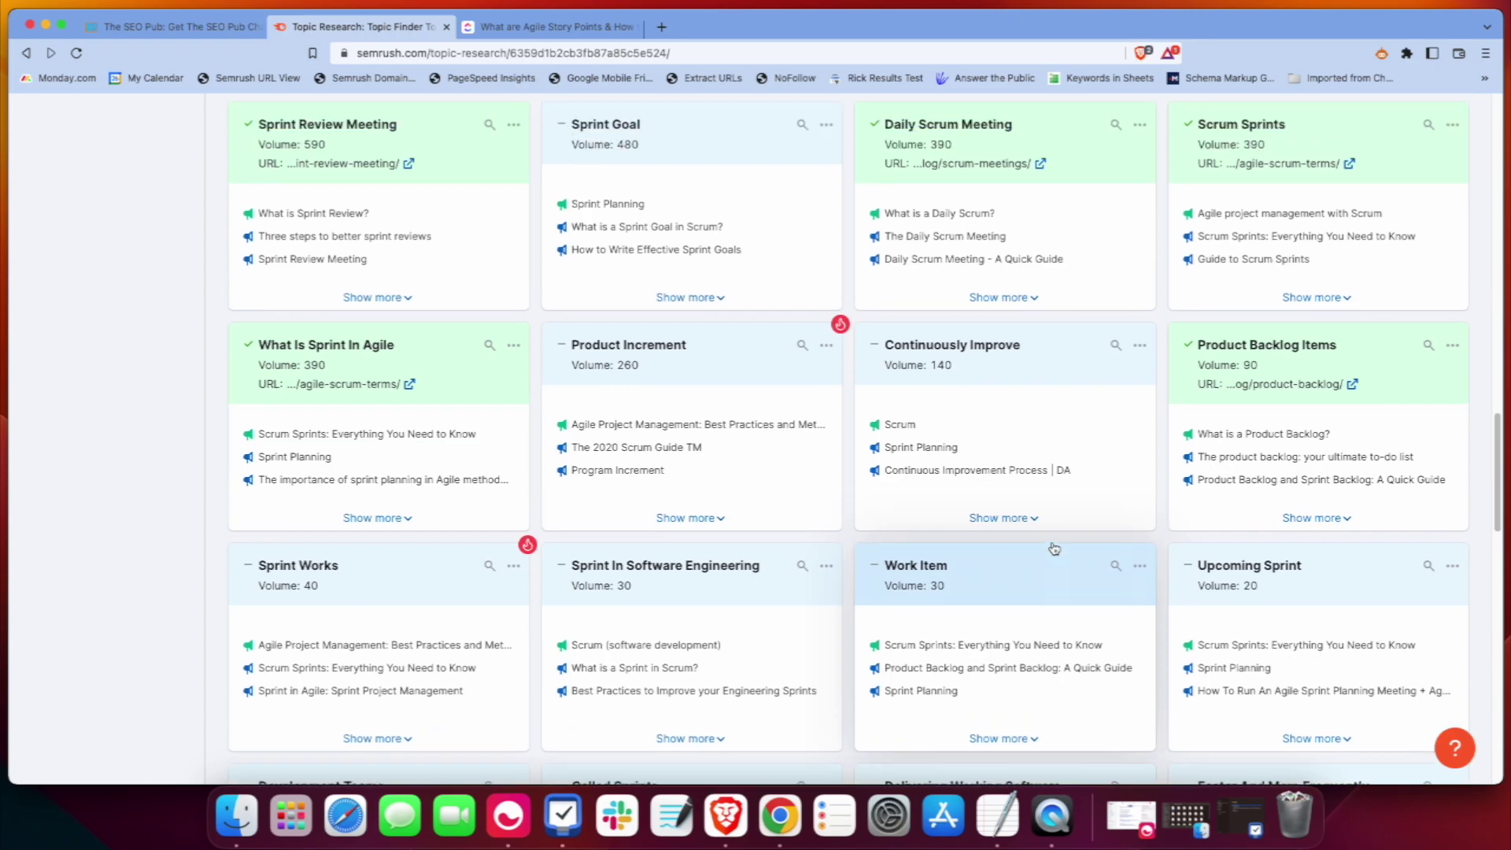
scroll(1054, 548, "up", 4)
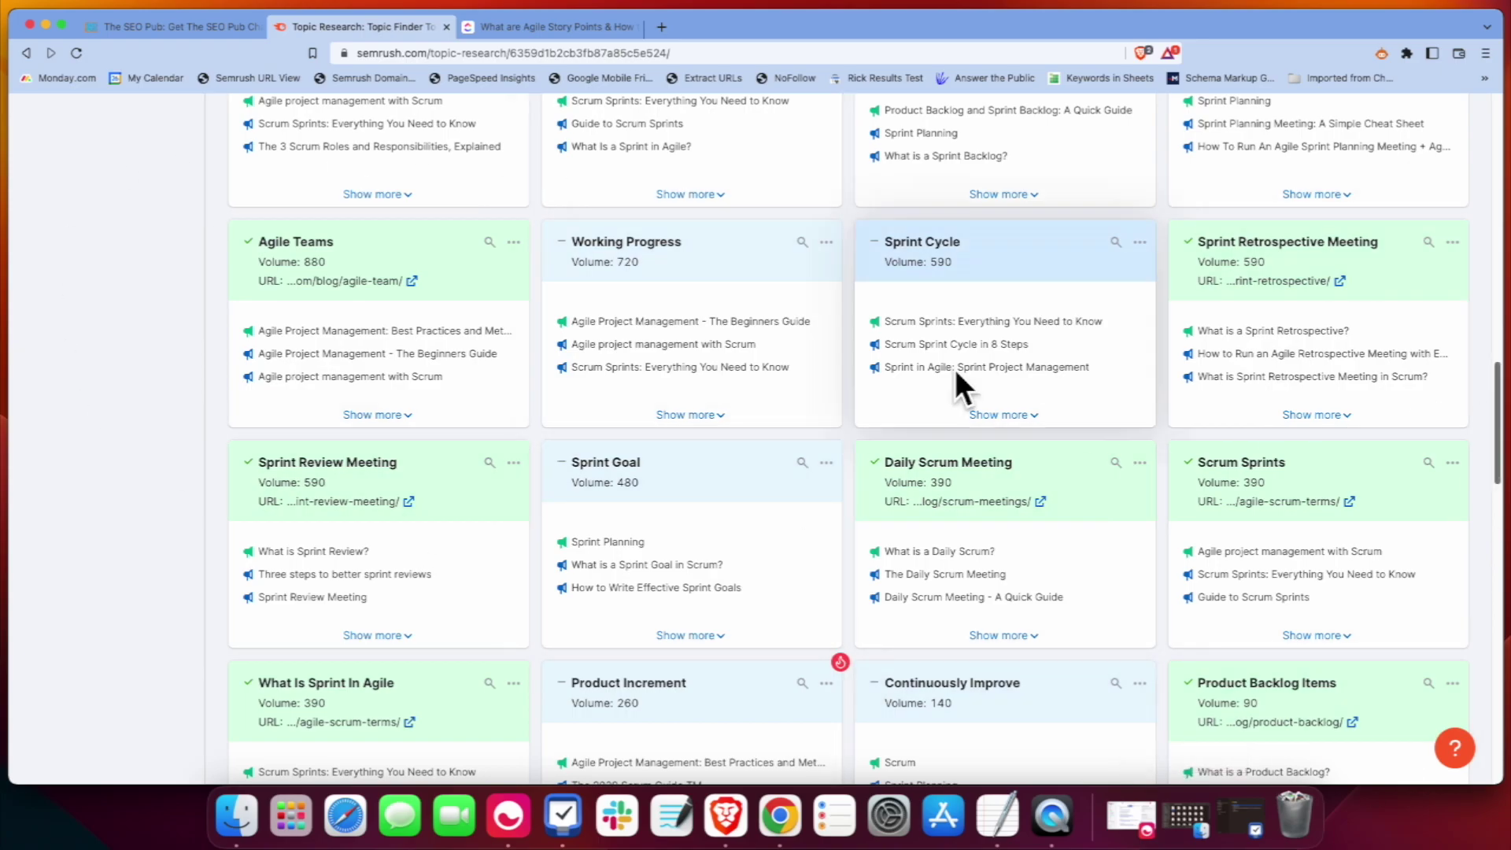
scroll(969, 370, "up", 7)
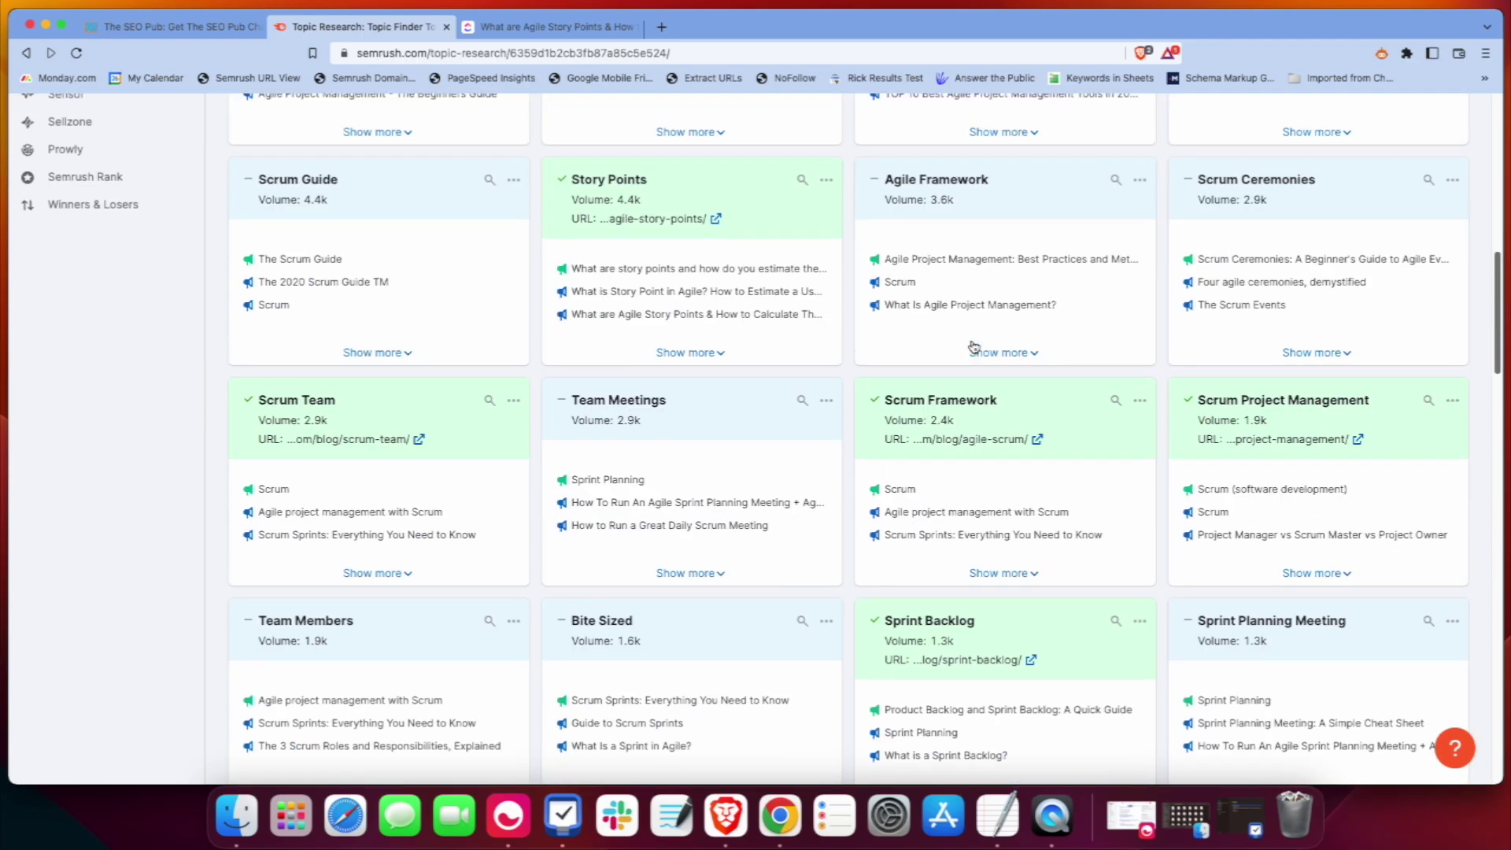
scroll(974, 347, "up", 5)
scroll(974, 346, "up", 5)
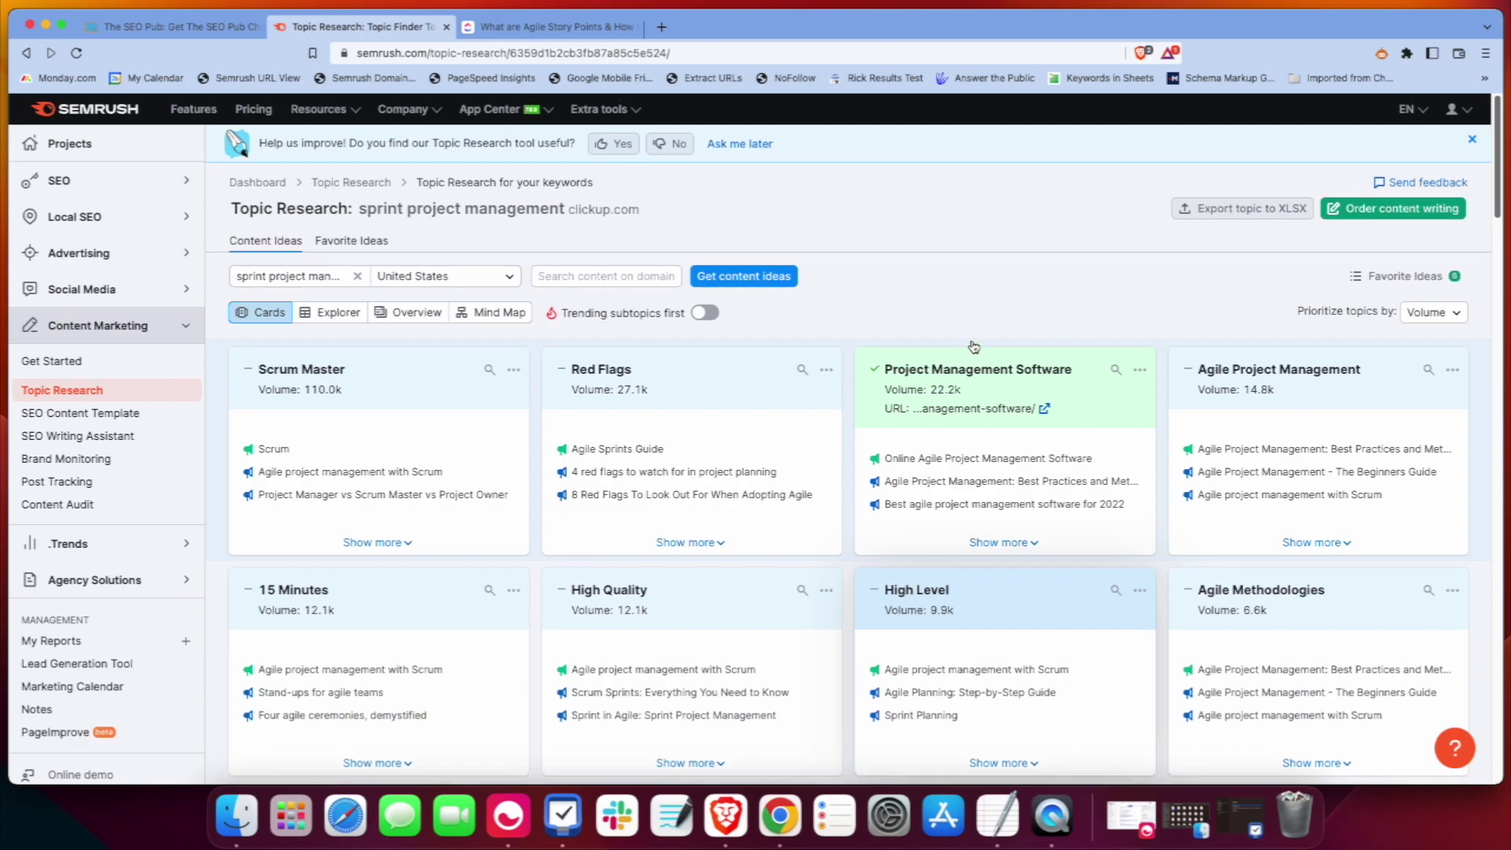